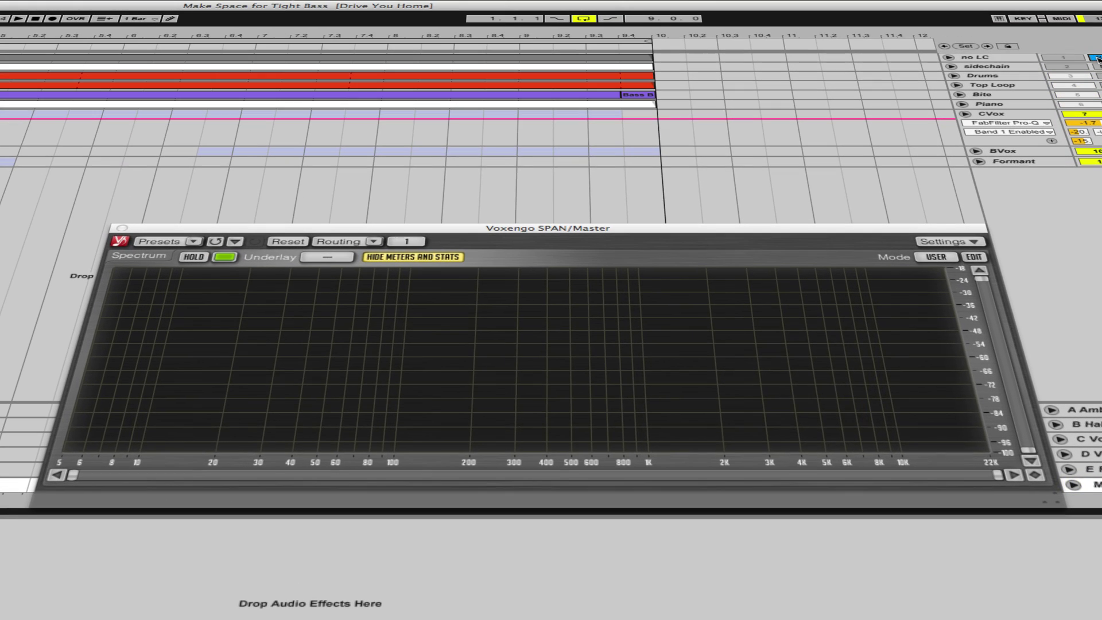
# Play the loop with the no LC track soloed and unsolo that track to compare the master spectrum
pyautogui.press('space')
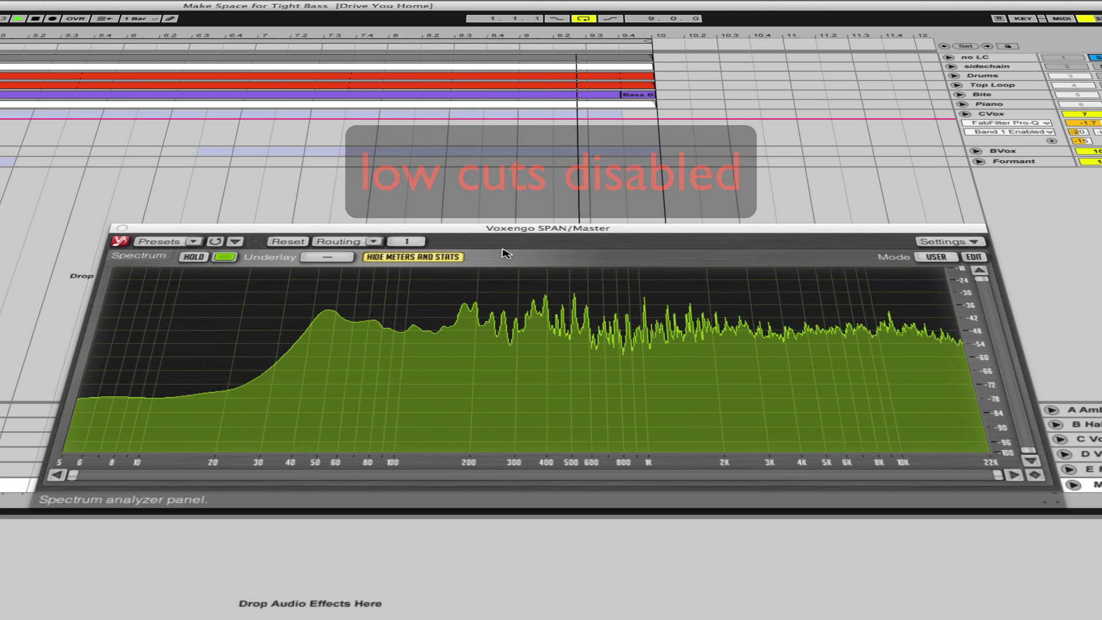
pyautogui.click(1094, 57)
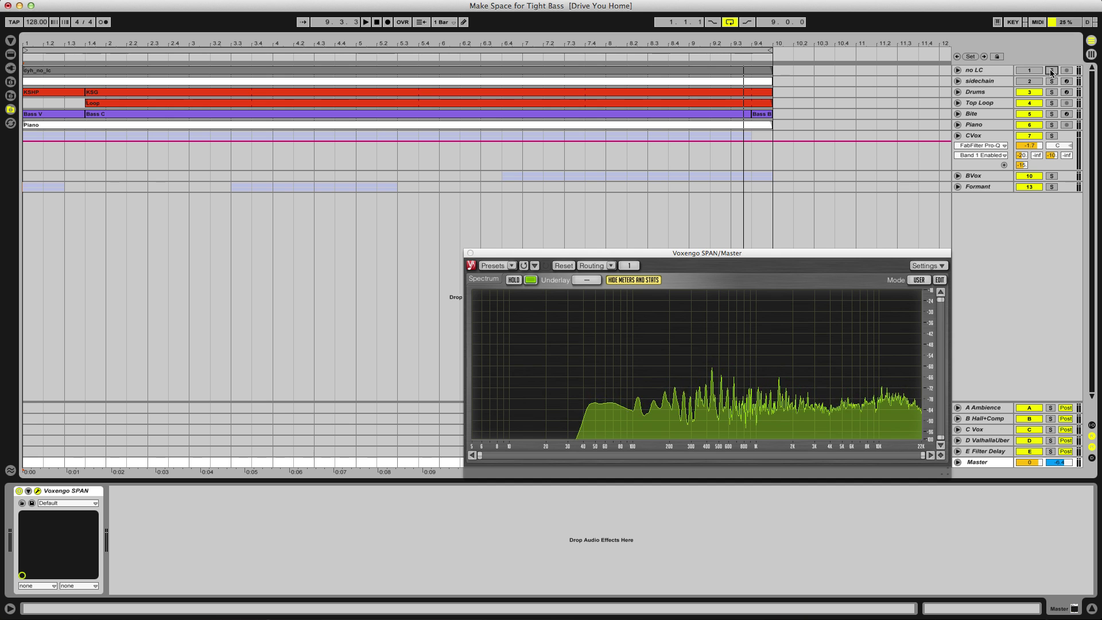
pyautogui.press('space')
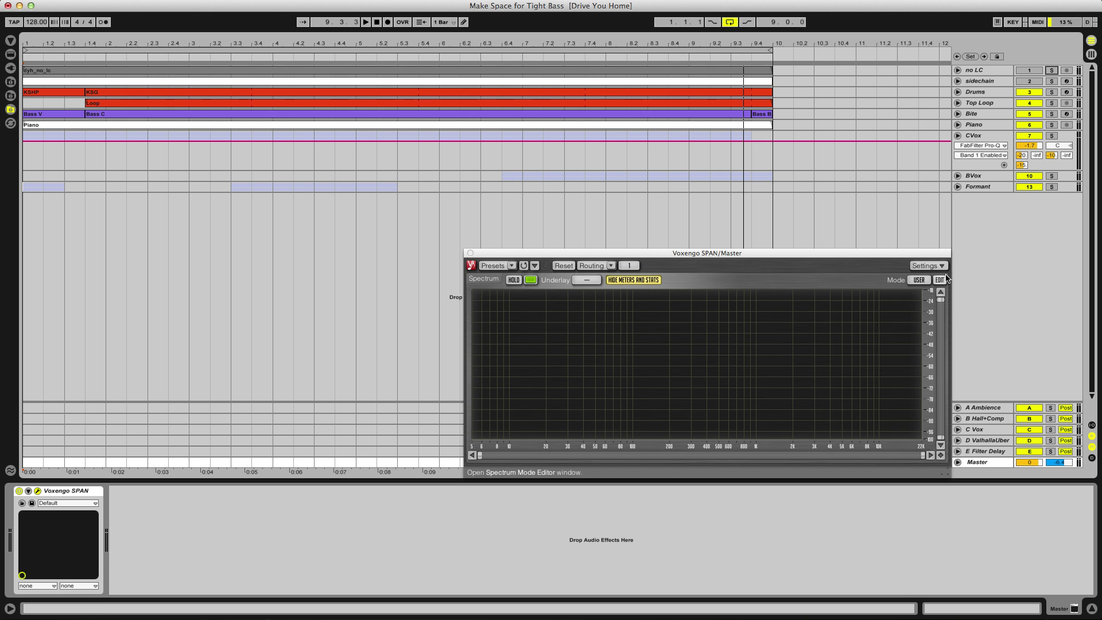
# Try block sizes of 512 and 16384 for SPAN in the Spectrum Mode Editor, checking the spectrum during playback
pyautogui.click(940, 280)
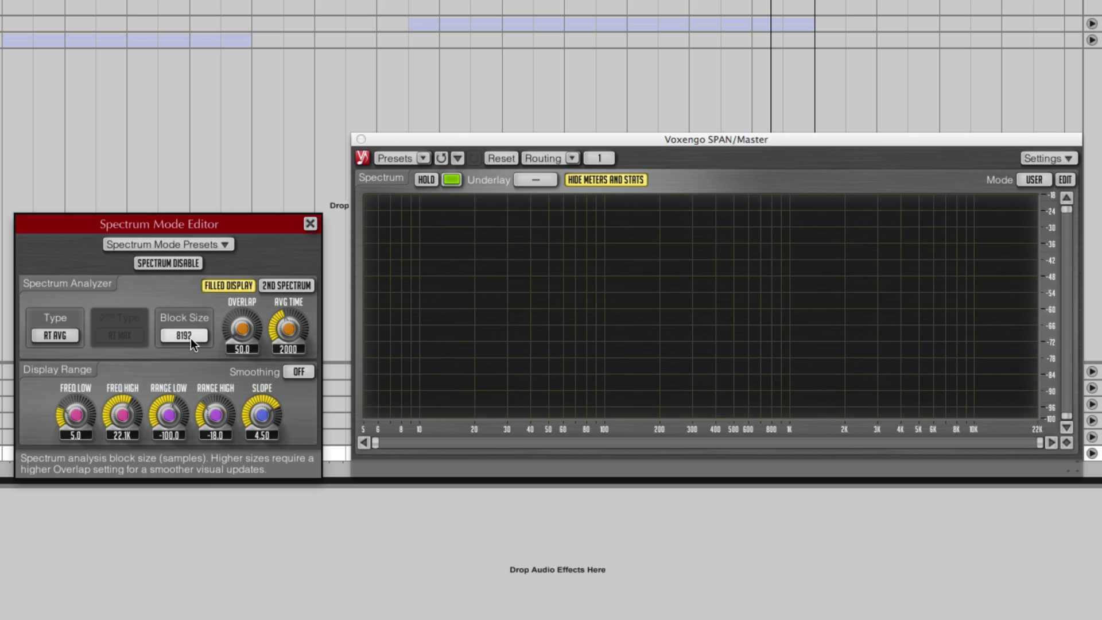
pyautogui.click(191, 337)
pyautogui.click(181, 388)
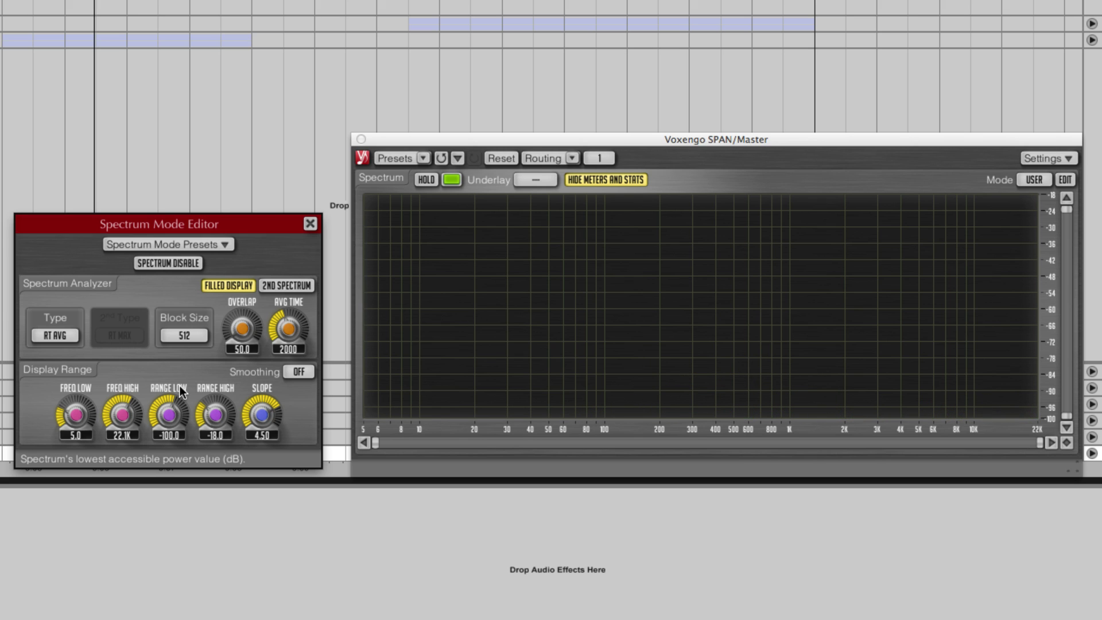
pyautogui.click(178, 335)
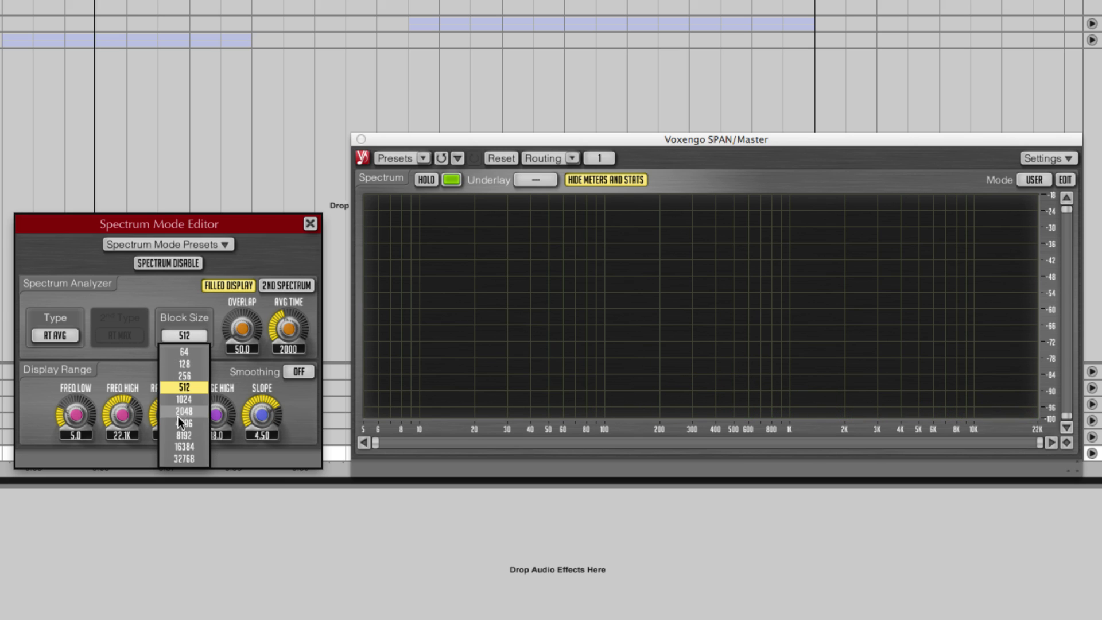
pyautogui.click(181, 447)
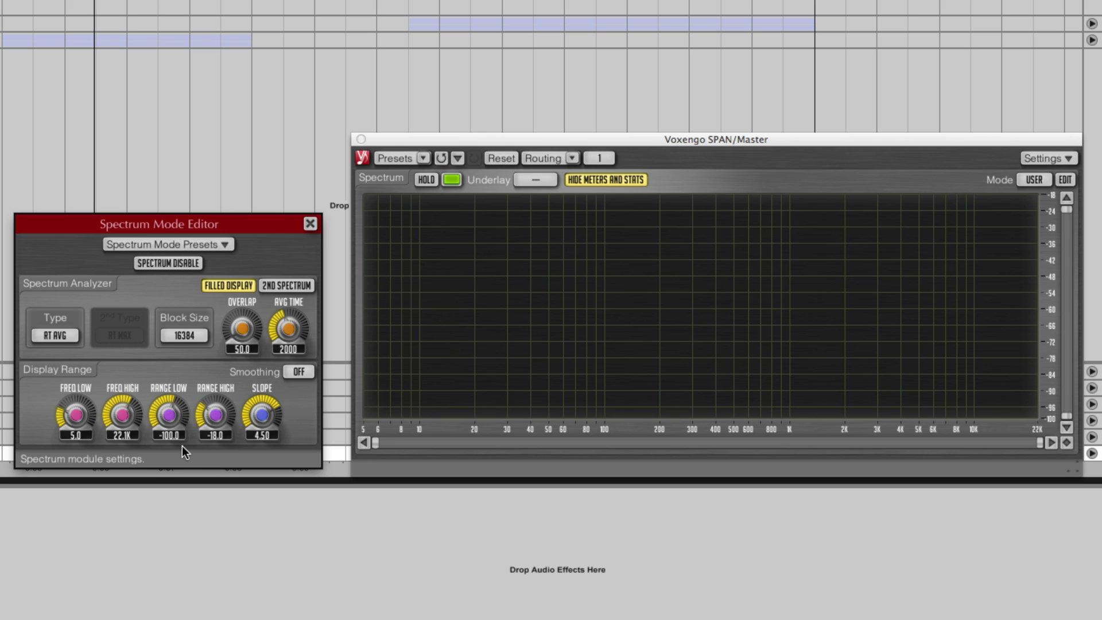
pyautogui.press('space')
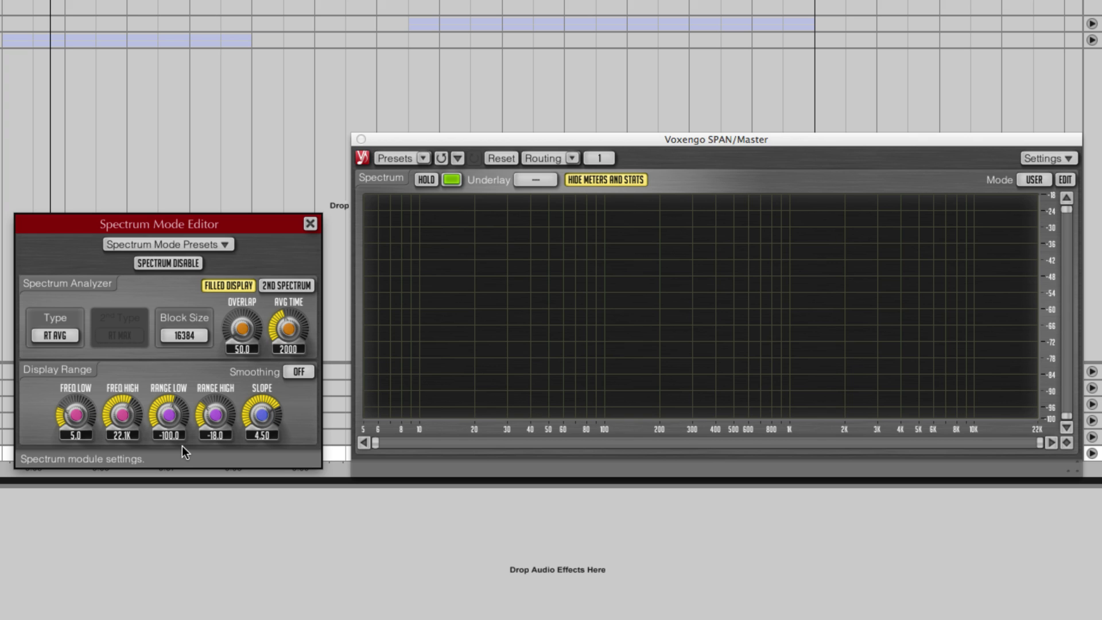
# Set SPAN's block size to 8192 and close the Spectrum Mode Editor
pyautogui.click(180, 333)
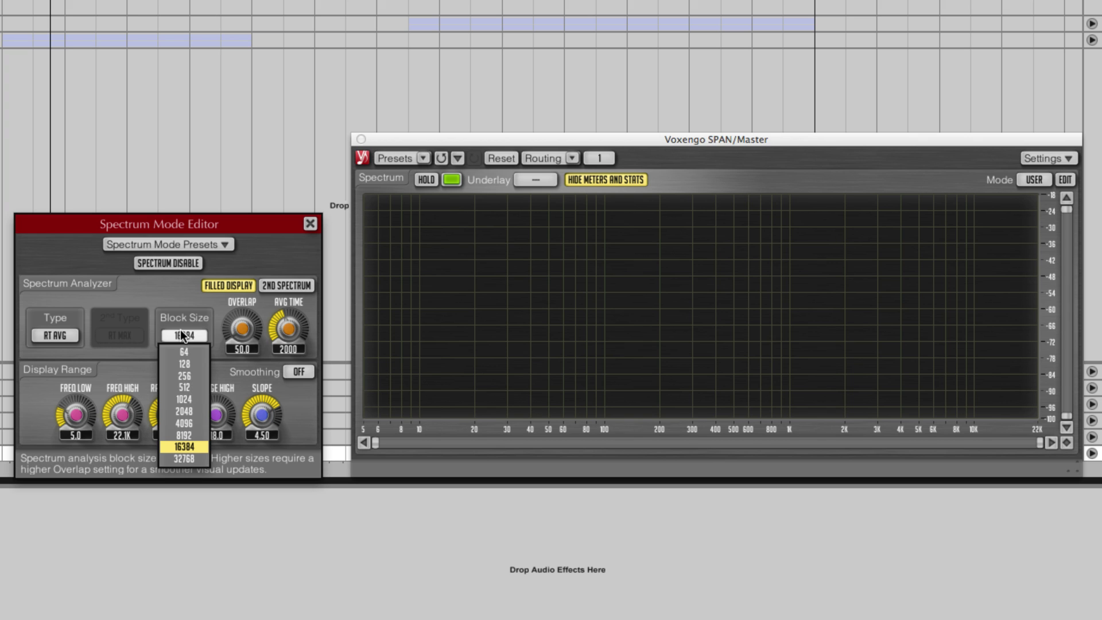
pyautogui.click(182, 435)
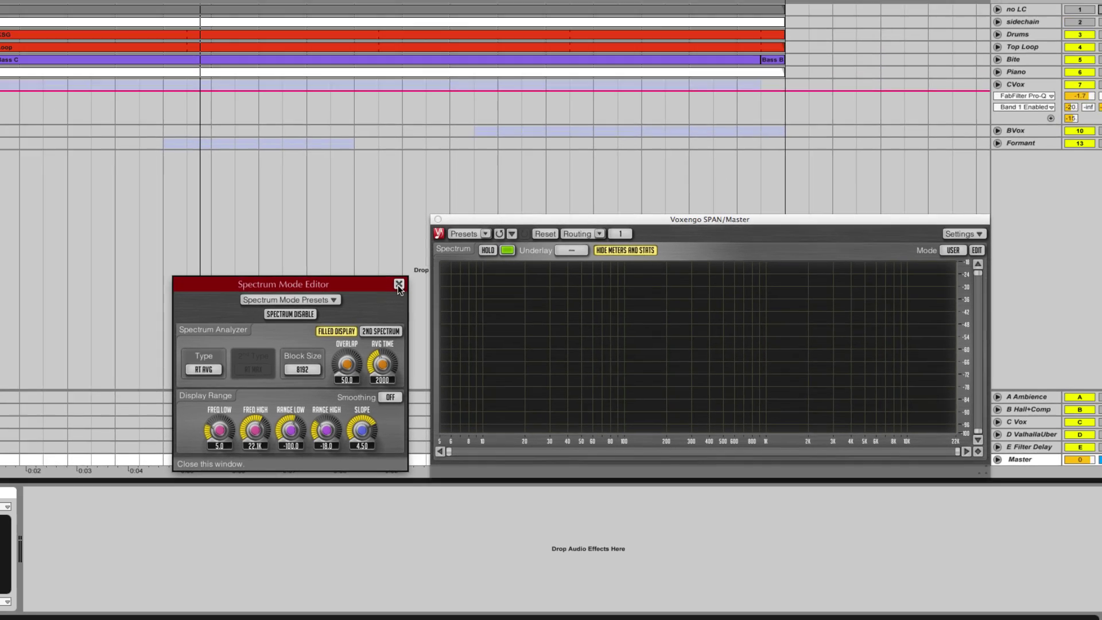
pyautogui.click(399, 285)
pyautogui.click(749, 227)
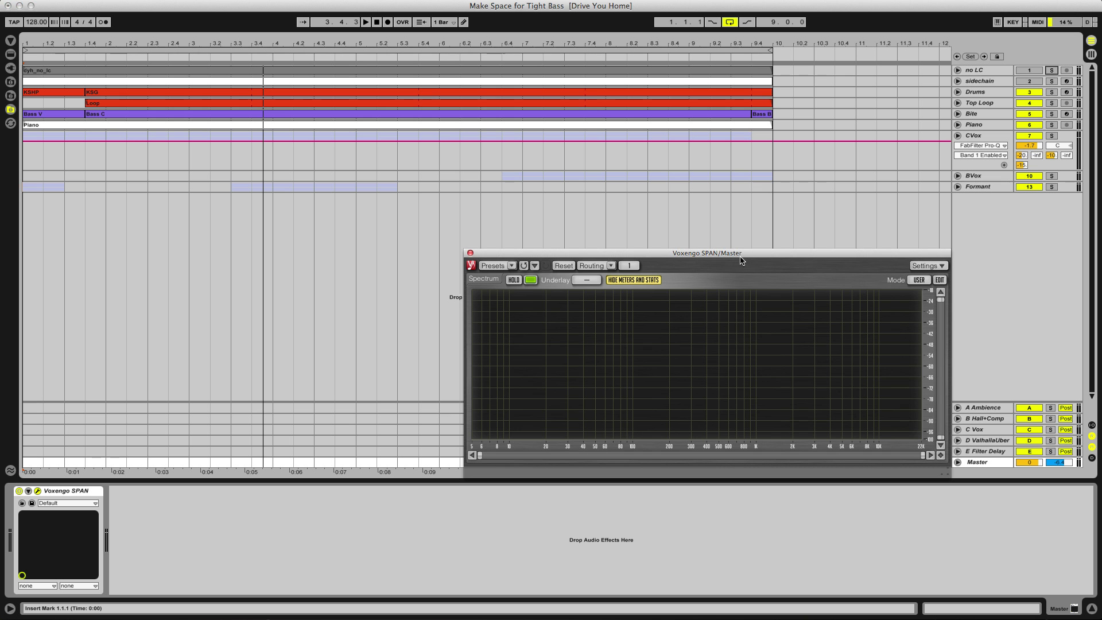
# Select and solo the CVox track and inspect the frequency and Q of its Pro-Q low cut band
pyautogui.click(996, 140)
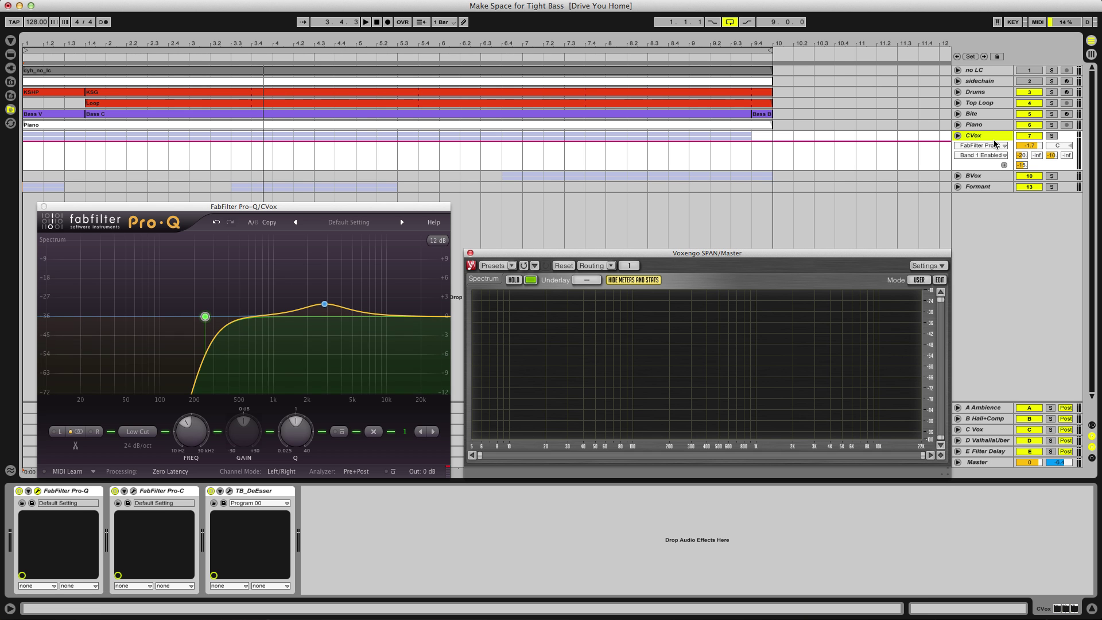
pyautogui.click(1051, 136)
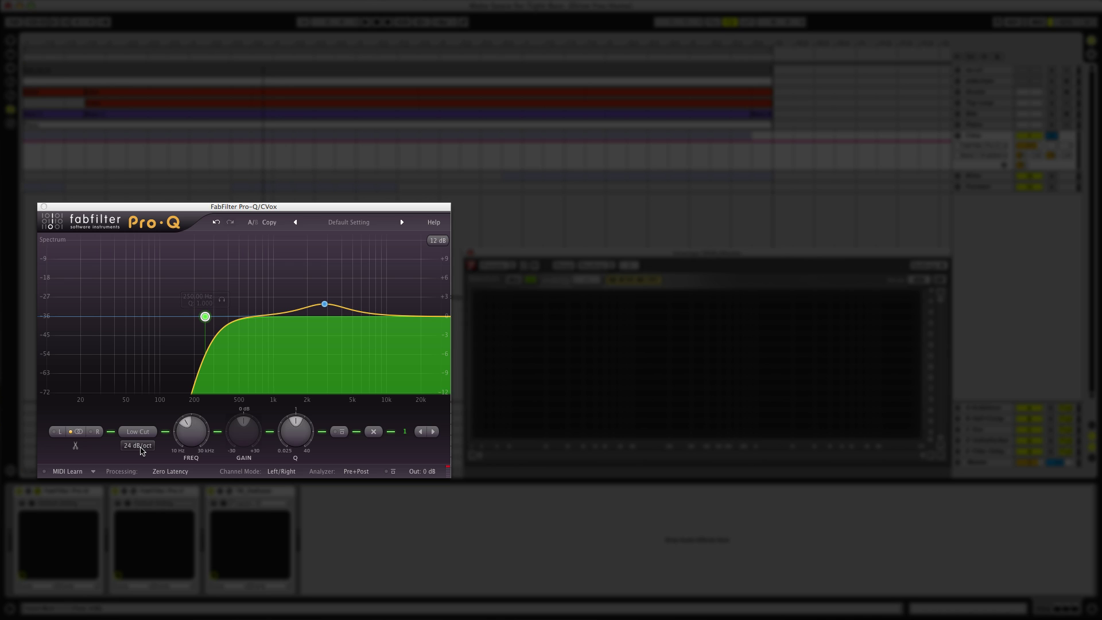
pyautogui.moveTo(296, 443)
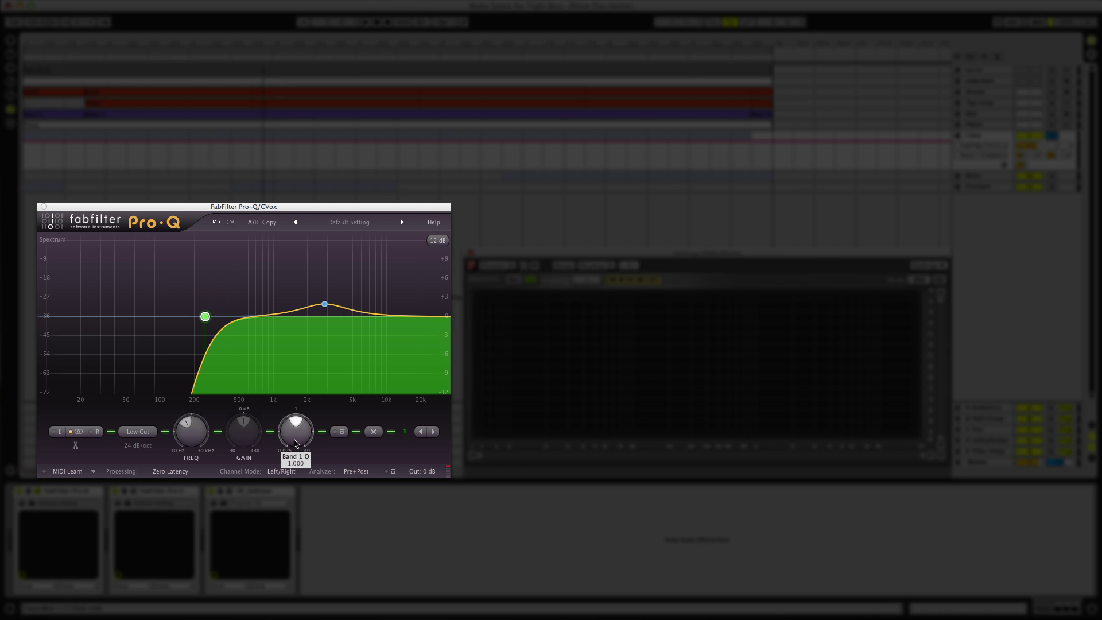
pyautogui.moveTo(207, 328)
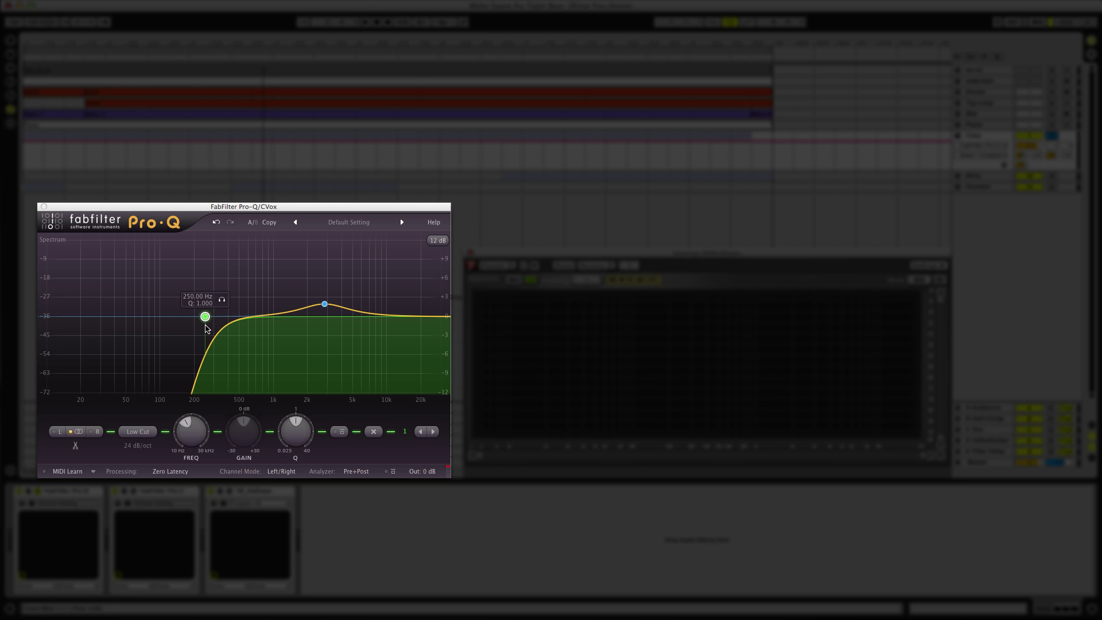
# Compare CVox during playback with its Pro-Q low cut band bypassed and re-enabled, and inspect the EQ's boost band
pyautogui.click(339, 431)
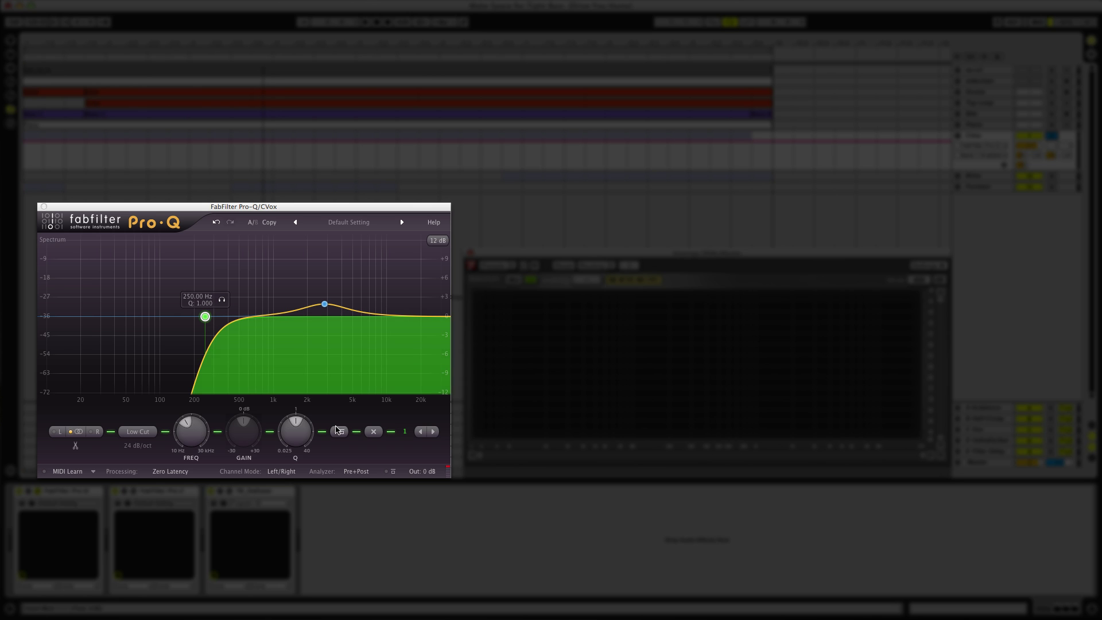
pyautogui.moveTo(340, 434)
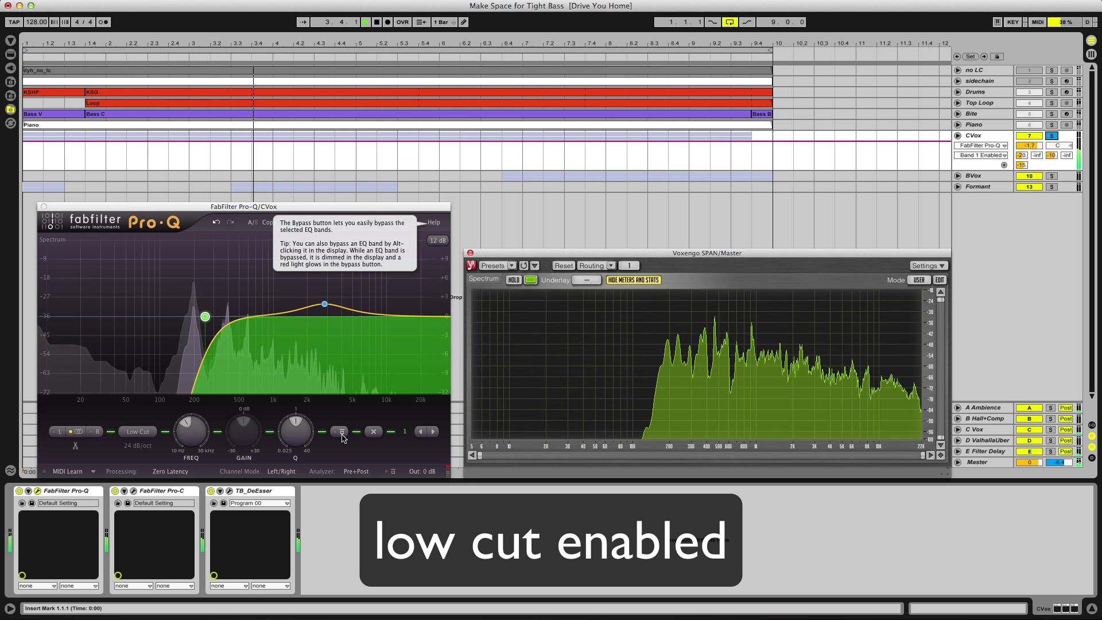
pyautogui.click(342, 438)
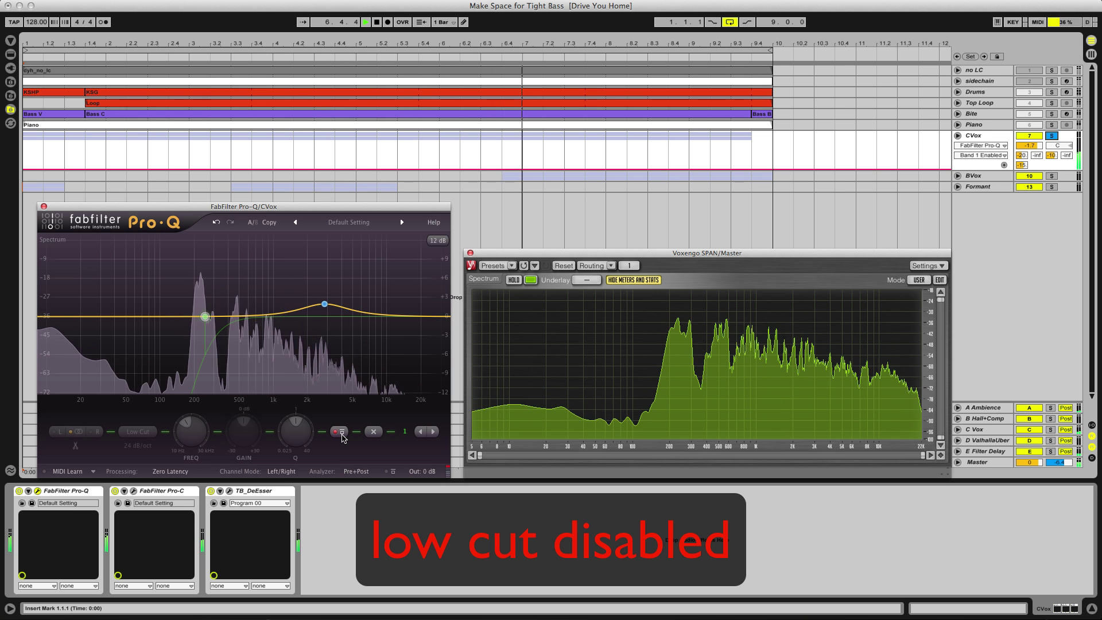
pyautogui.click(342, 438)
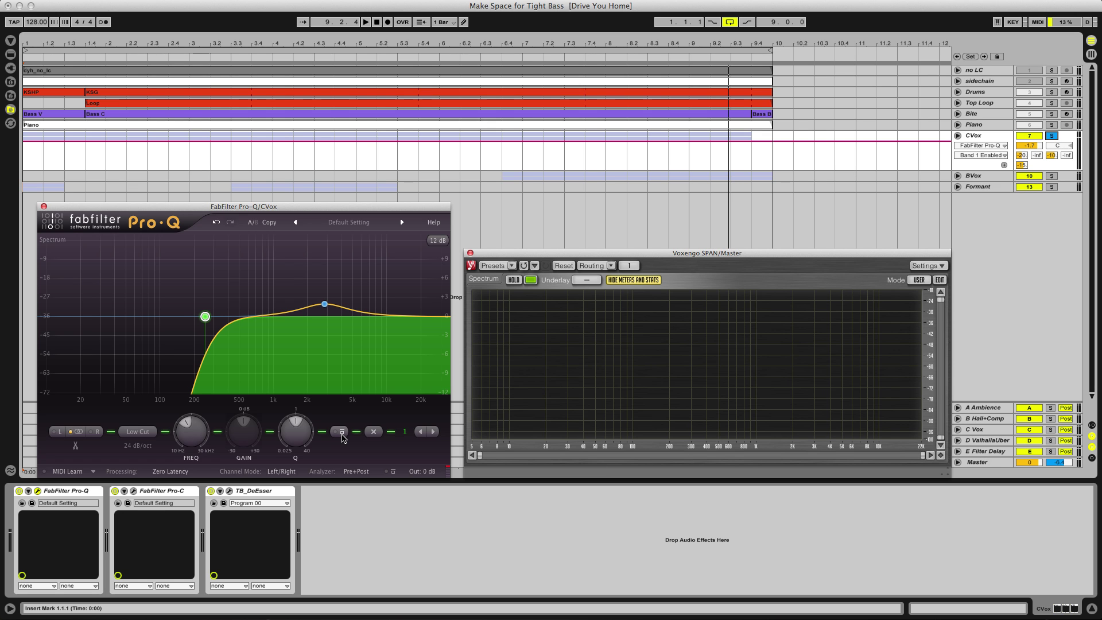
pyautogui.moveTo(200, 439)
pyautogui.moveTo(325, 309)
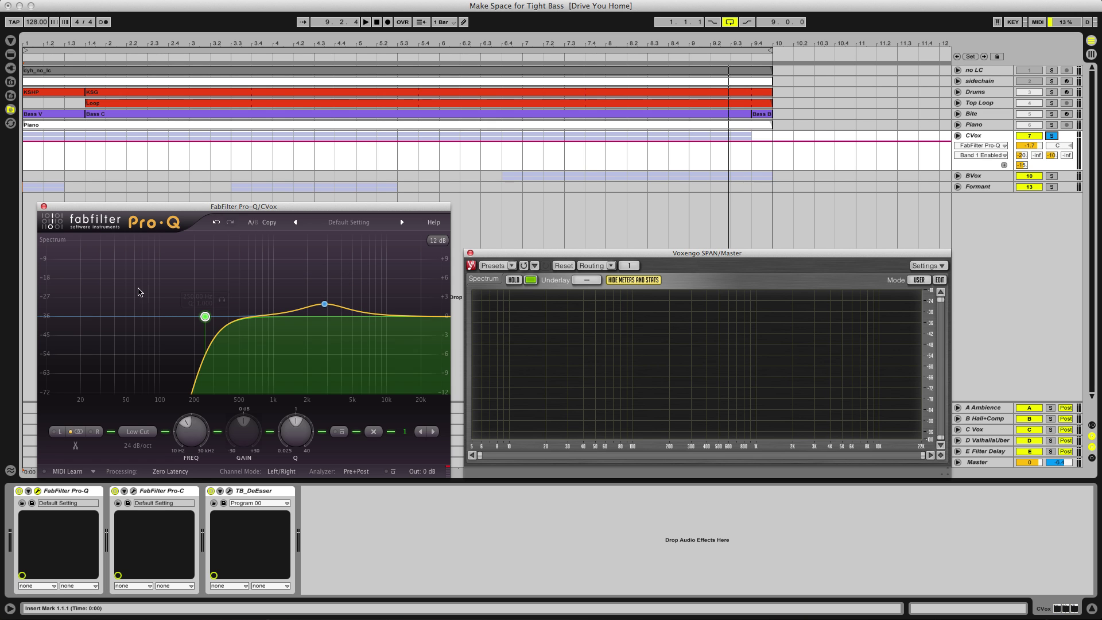
# Select the Piano track, solo it in place of CVox, and start playback
pyautogui.click(986, 125)
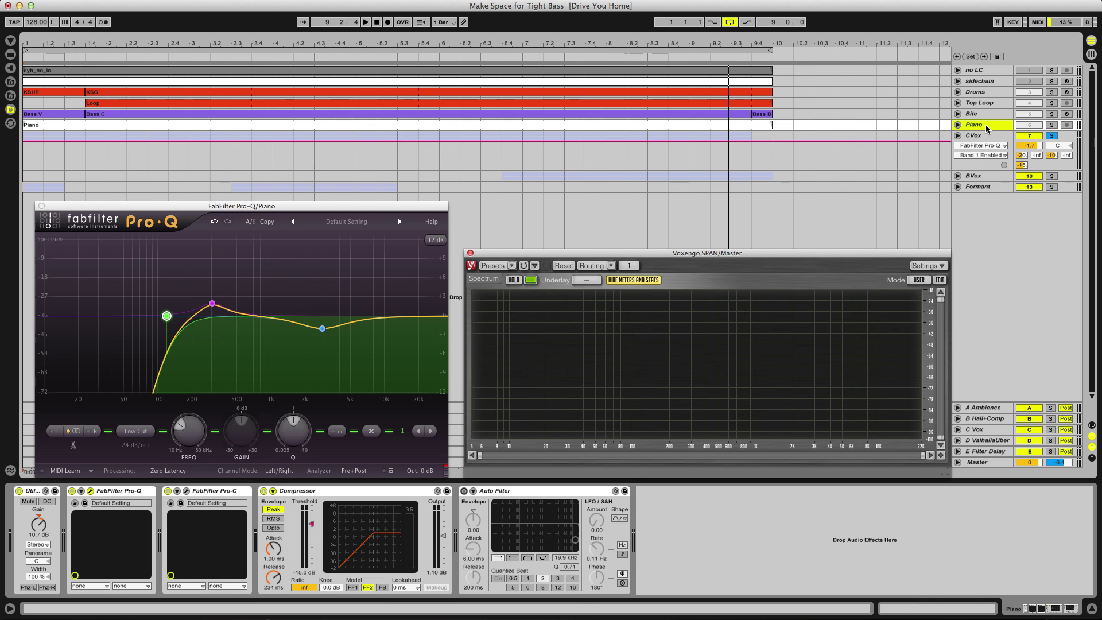
pyautogui.click(1051, 125)
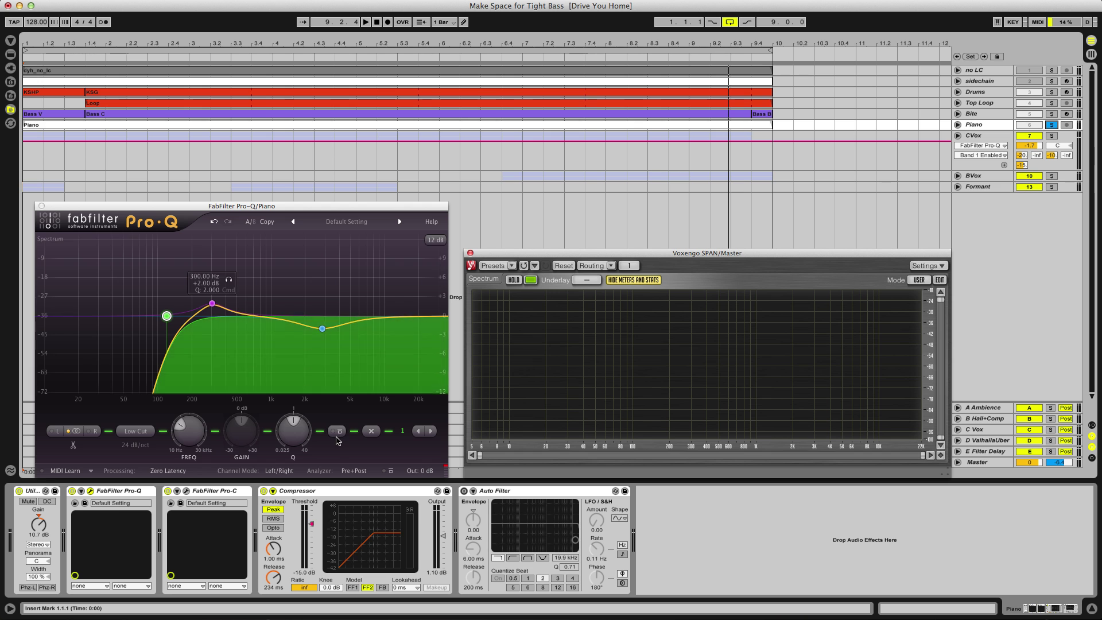
pyautogui.press('space')
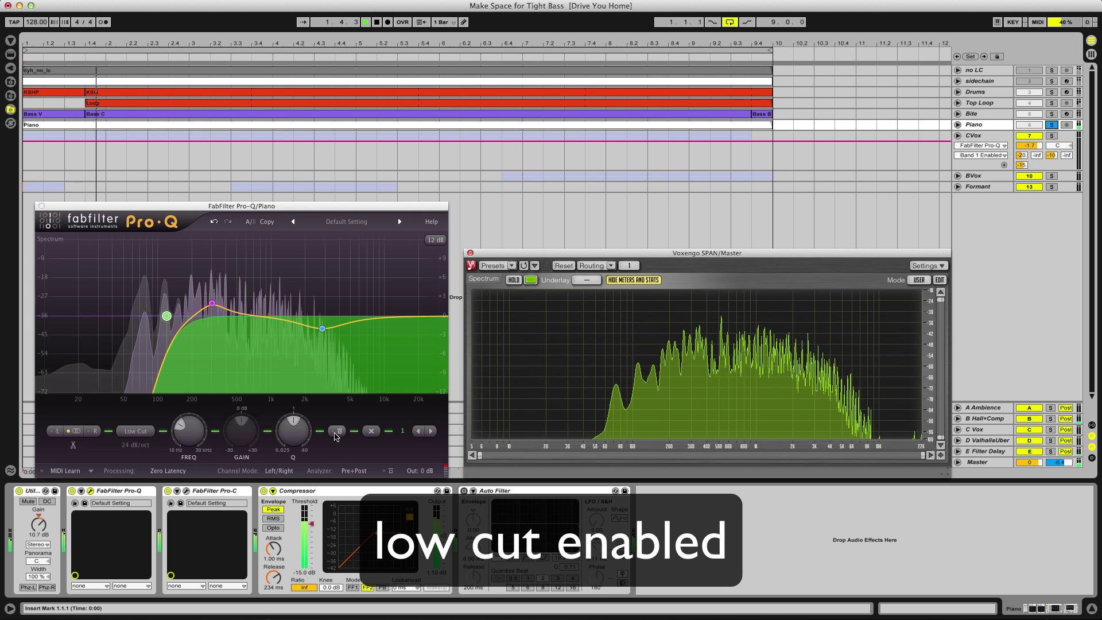
# Compare the Piano with its Pro-Q low cut band bypassed and re-enabled, and inspect the EQ's other bands
pyautogui.click(336, 436)
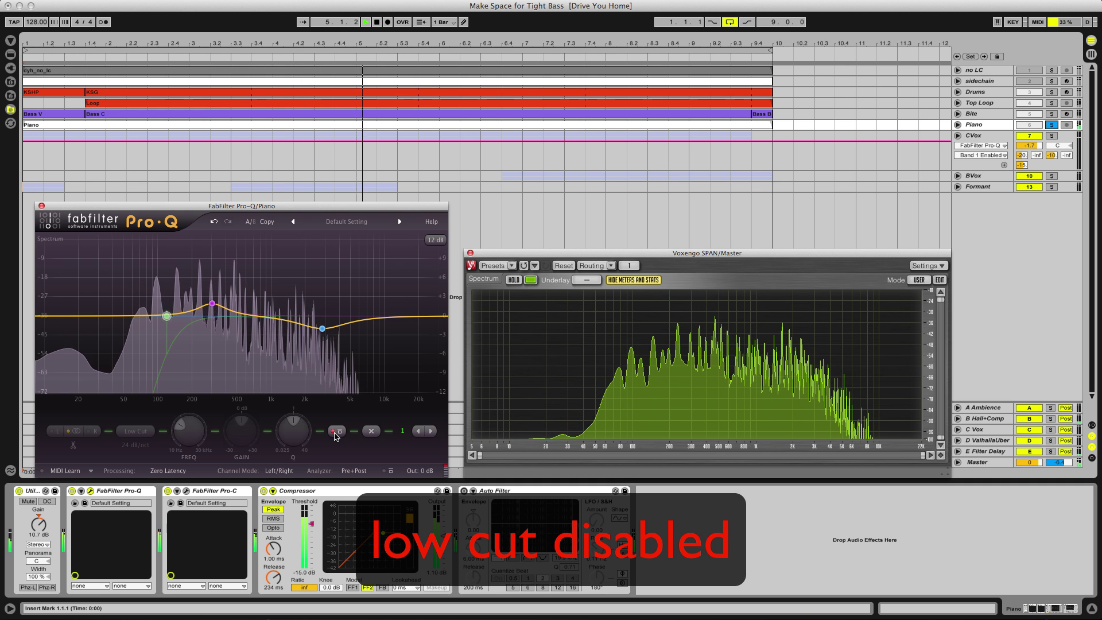
pyautogui.click(337, 436)
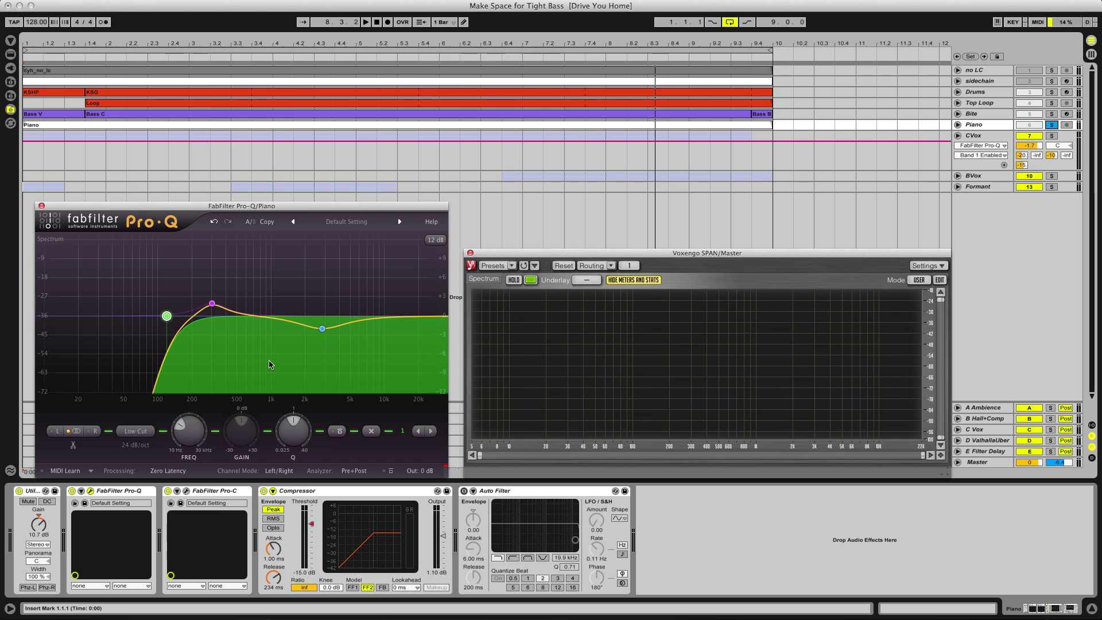
pyautogui.moveTo(214, 308)
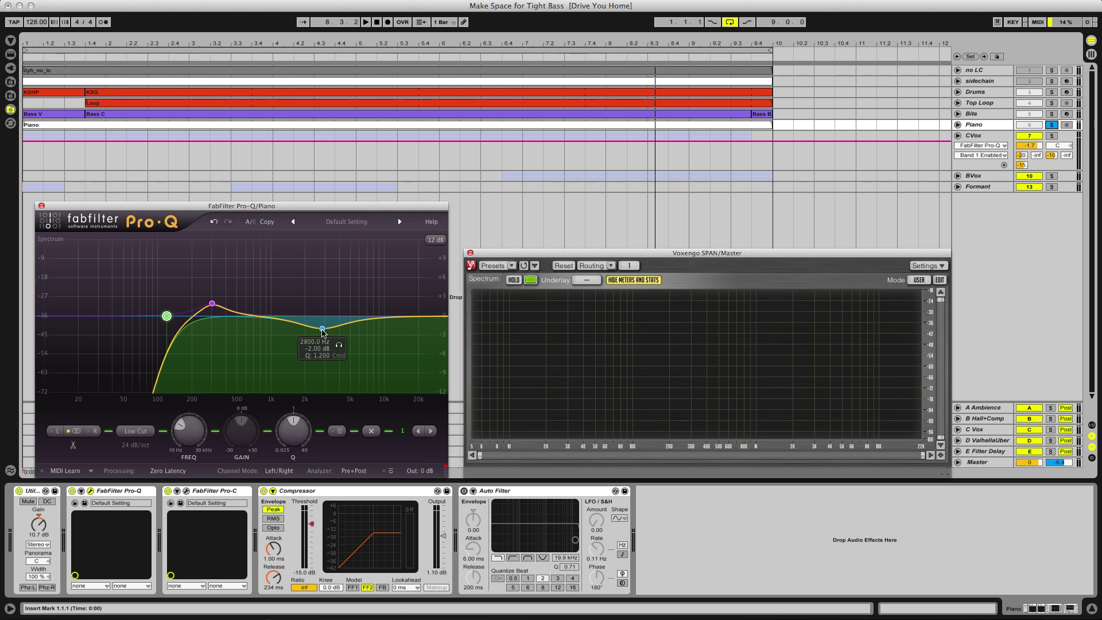
# Close the Piano's Pro-Q window and switch the solo from the Piano track to the Bite track
pyautogui.click(41, 206)
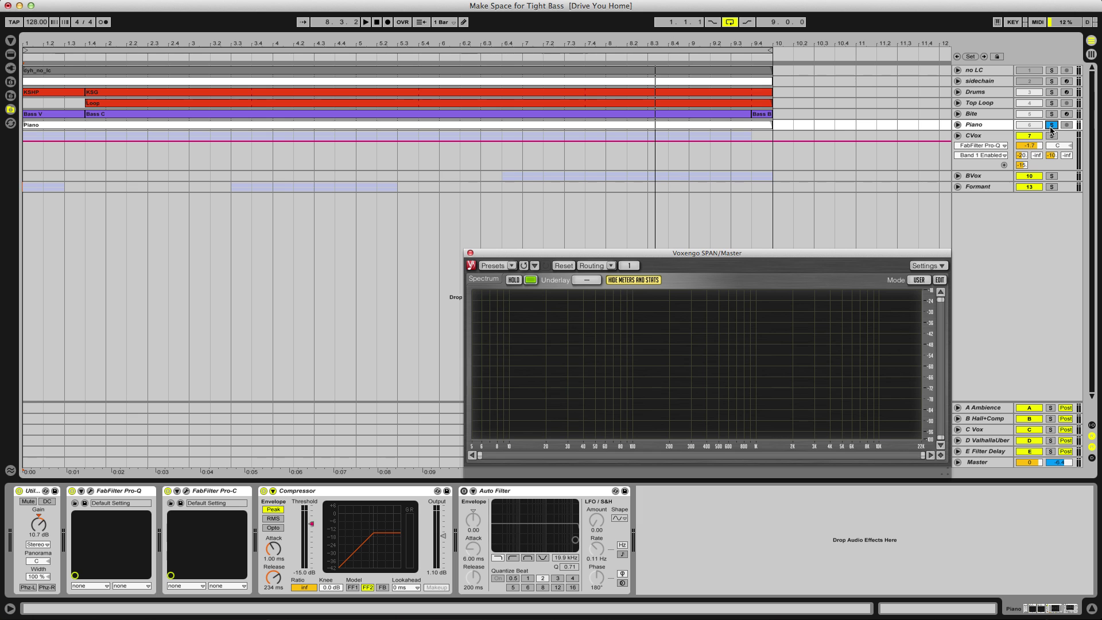
pyautogui.click(1051, 125)
pyautogui.click(984, 113)
pyautogui.click(1052, 113)
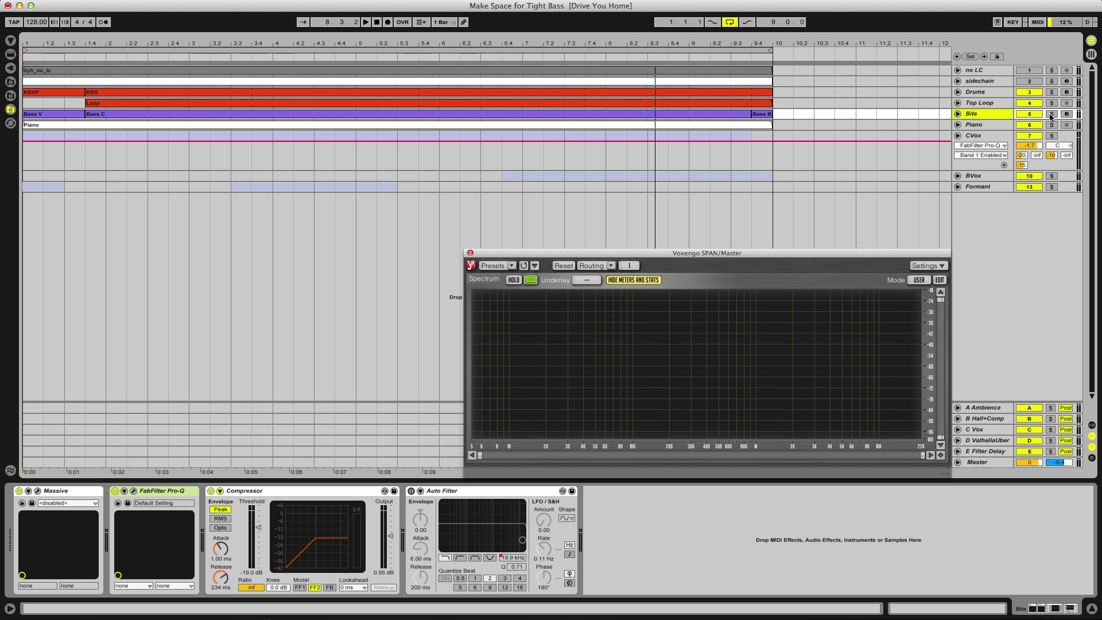
# Play the Bite track and open its Pro-Q to compare the sound with the low cut band bypassed and re-enabled
pyautogui.press('space')
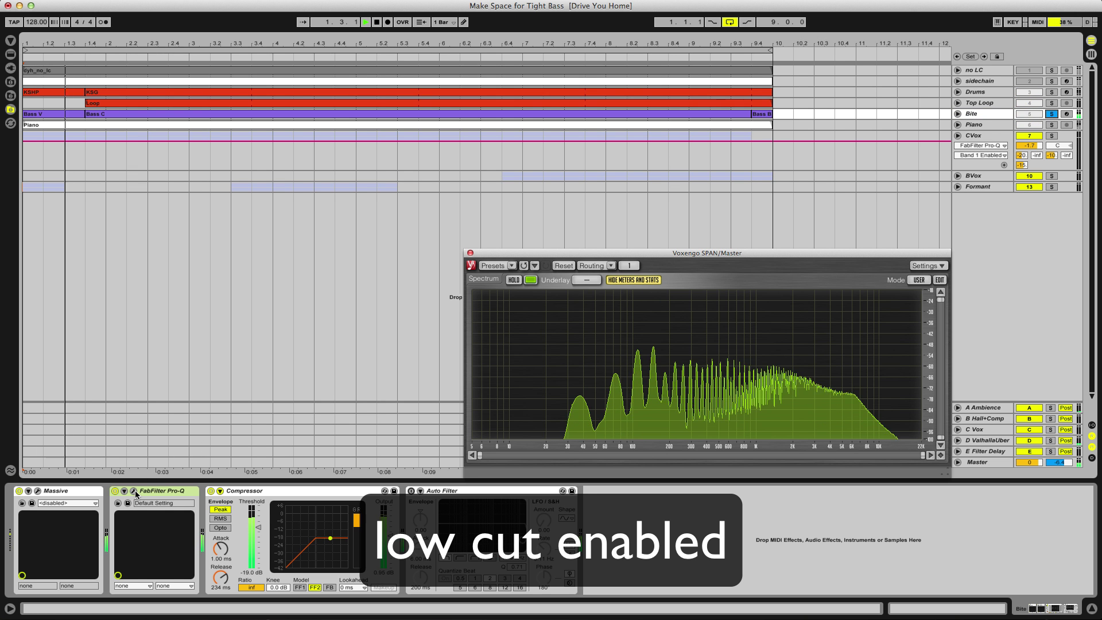
pyautogui.click(134, 491)
pyautogui.moveTo(134, 317)
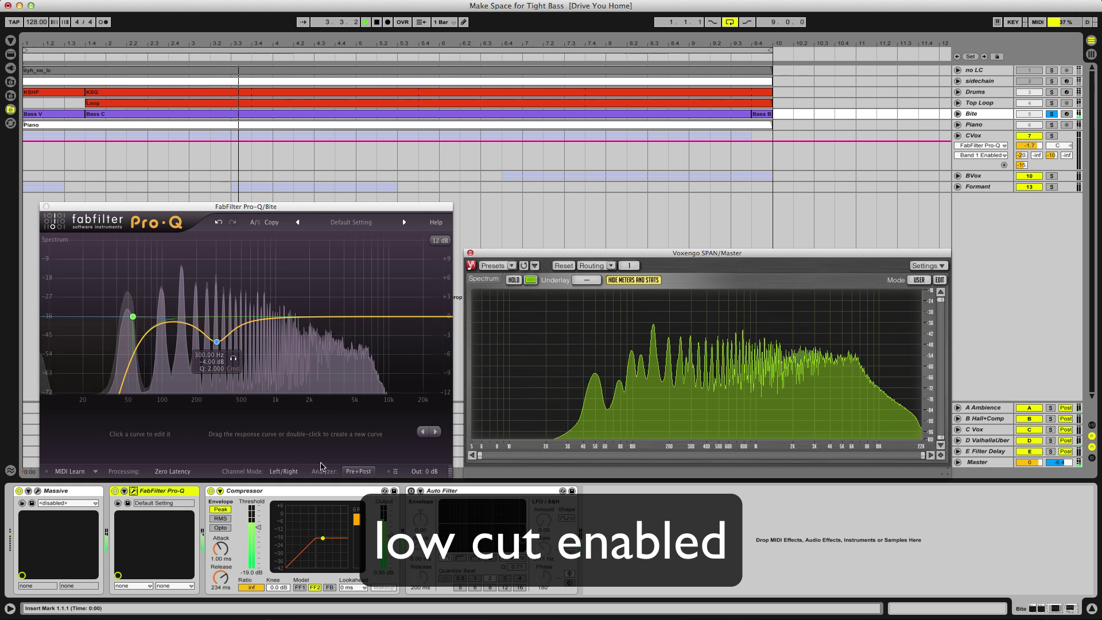
pyautogui.click(133, 317)
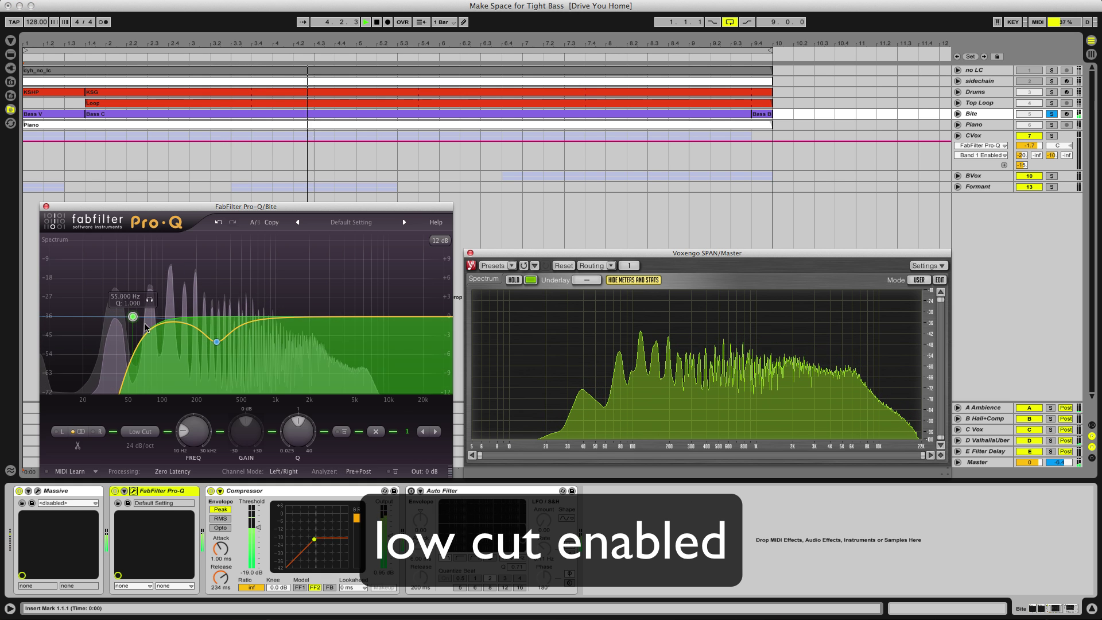
pyautogui.click(343, 432)
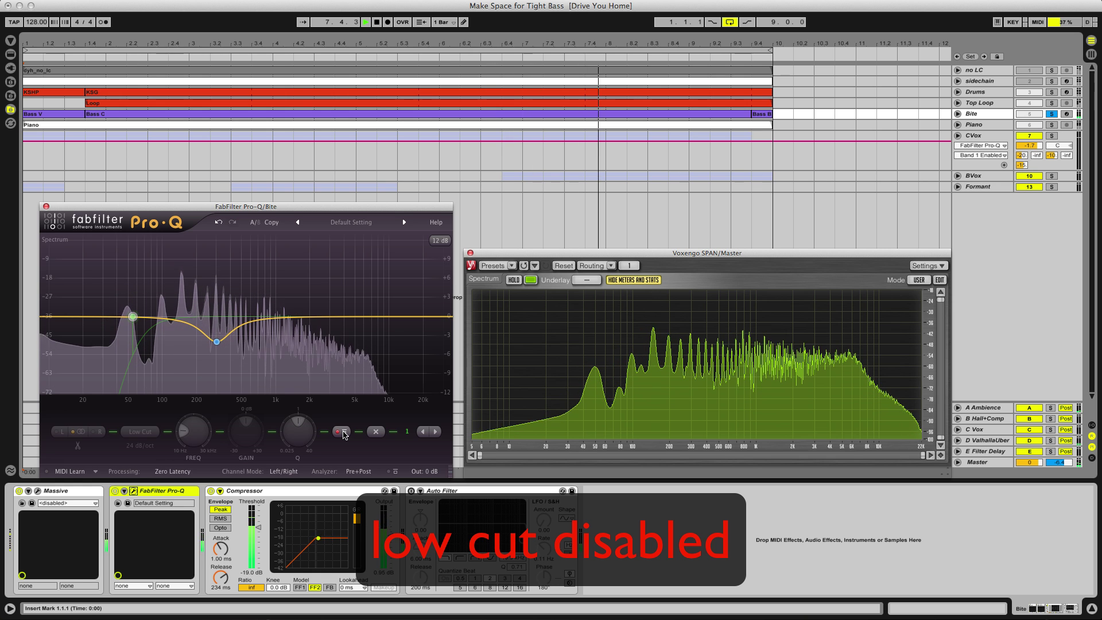
pyautogui.click(343, 432)
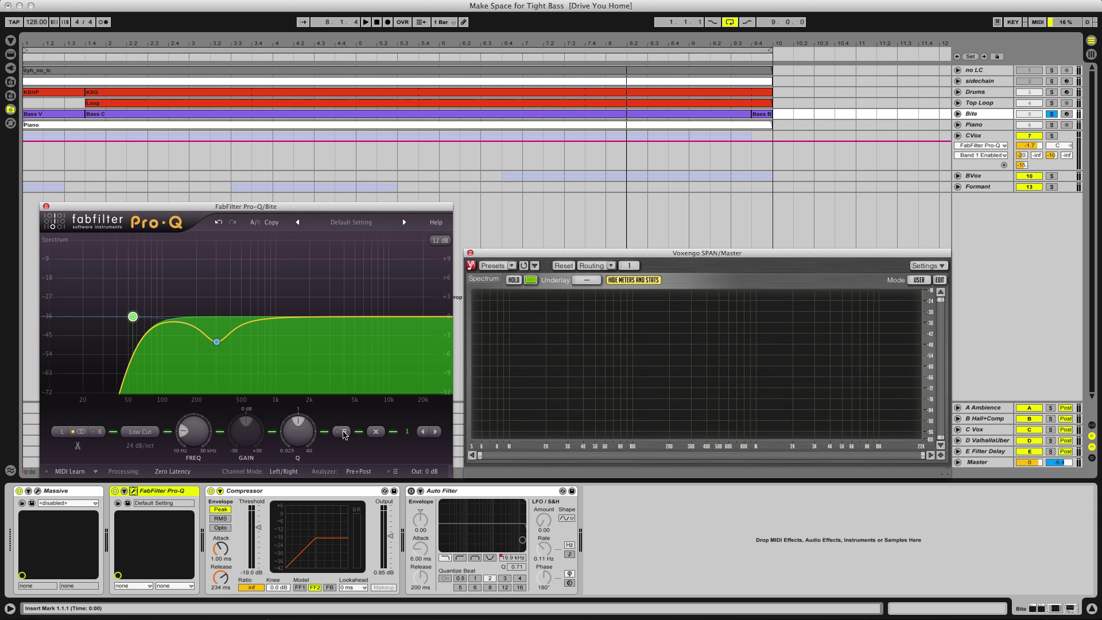
# Close the Bite track's Pro-Q window and unsolo the track
pyautogui.press('super+w')
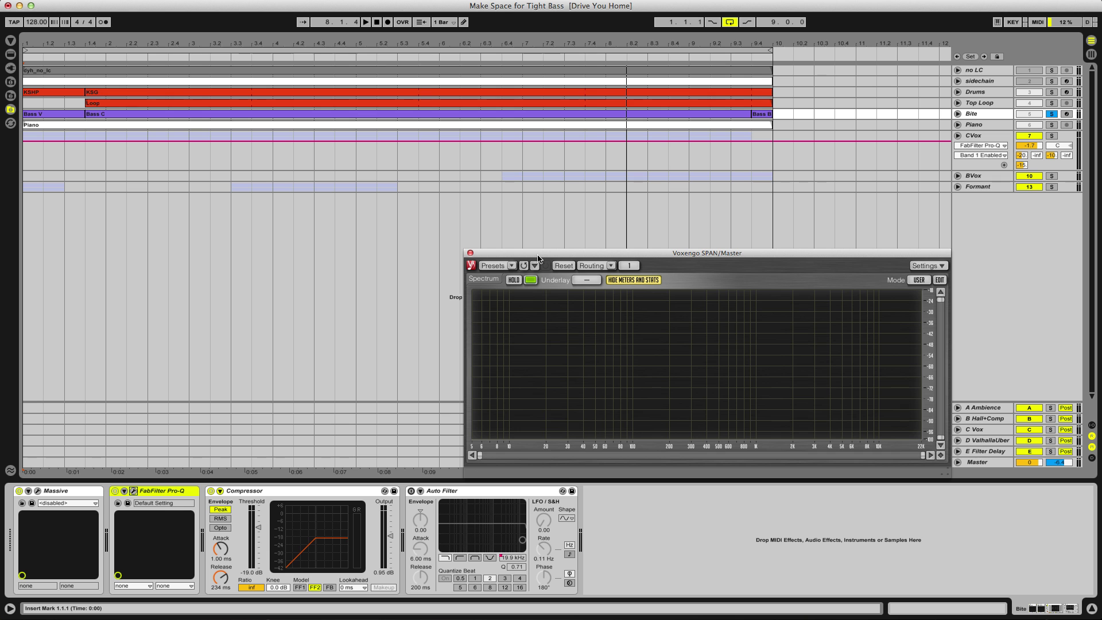
pyautogui.click(1054, 114)
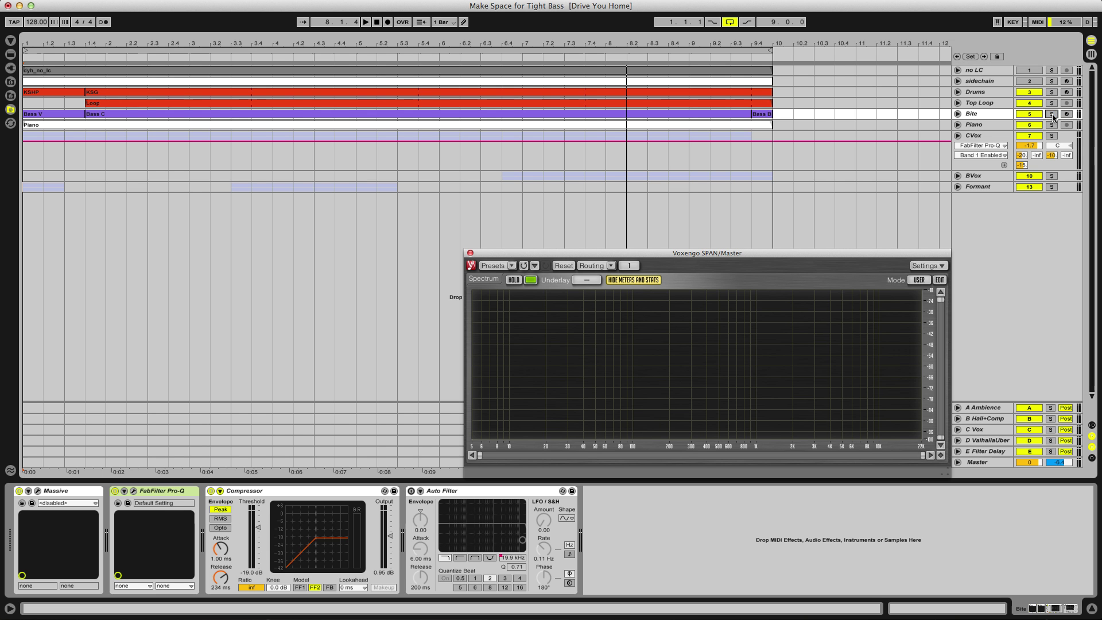
# Show the Drums track's chains in Session View, solo the PHT_KICK_05 chain and start playback
pyautogui.click(985, 93)
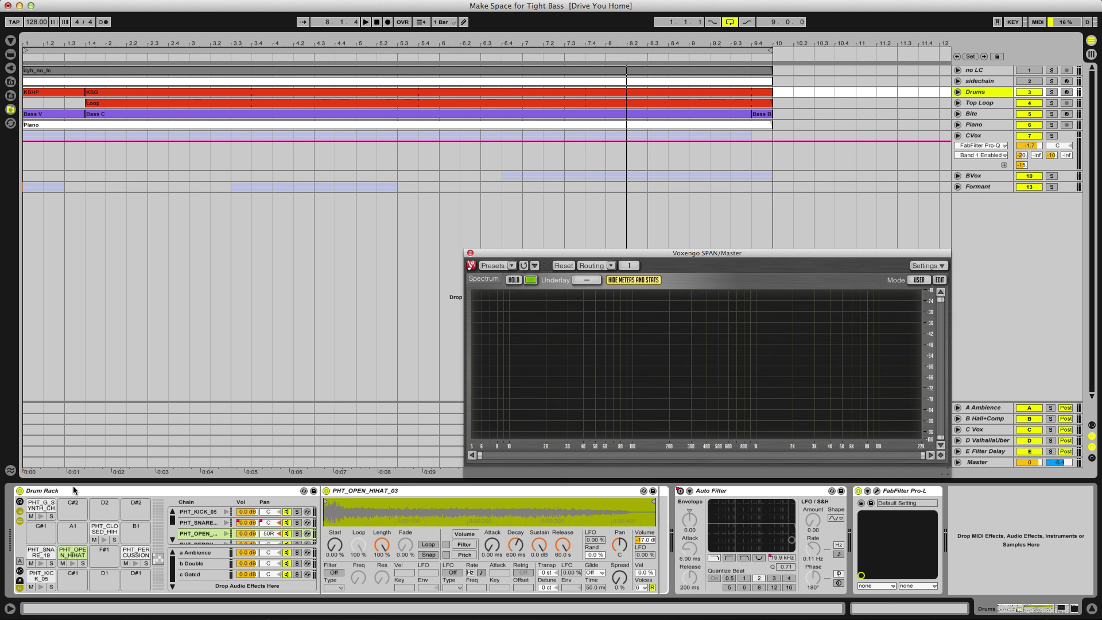
pyautogui.press('Tab')
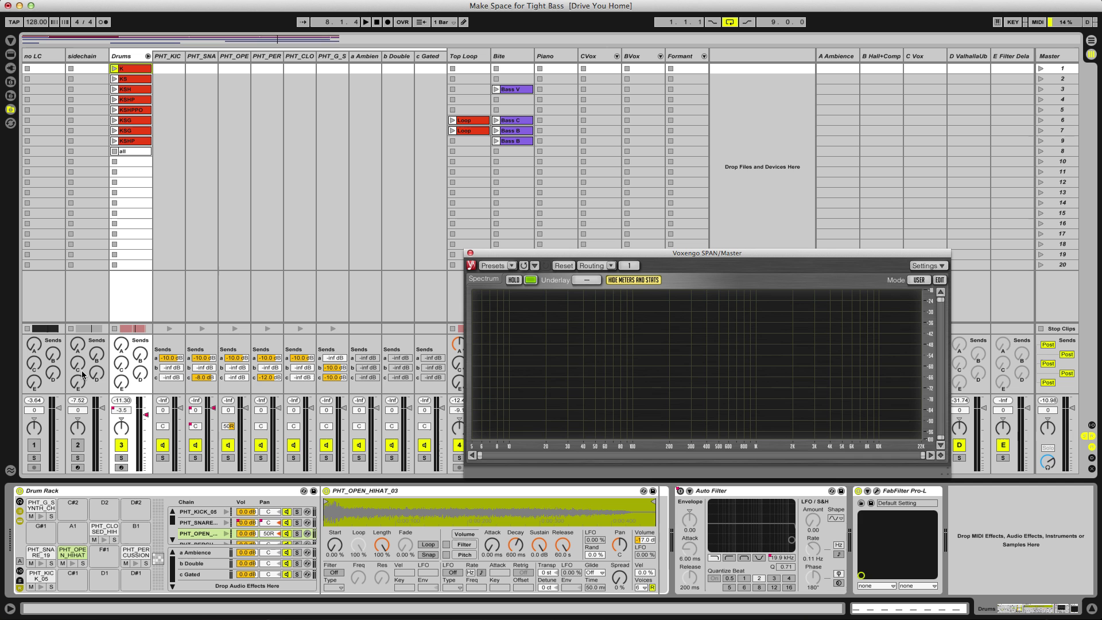
pyautogui.click(163, 457)
pyautogui.press('space')
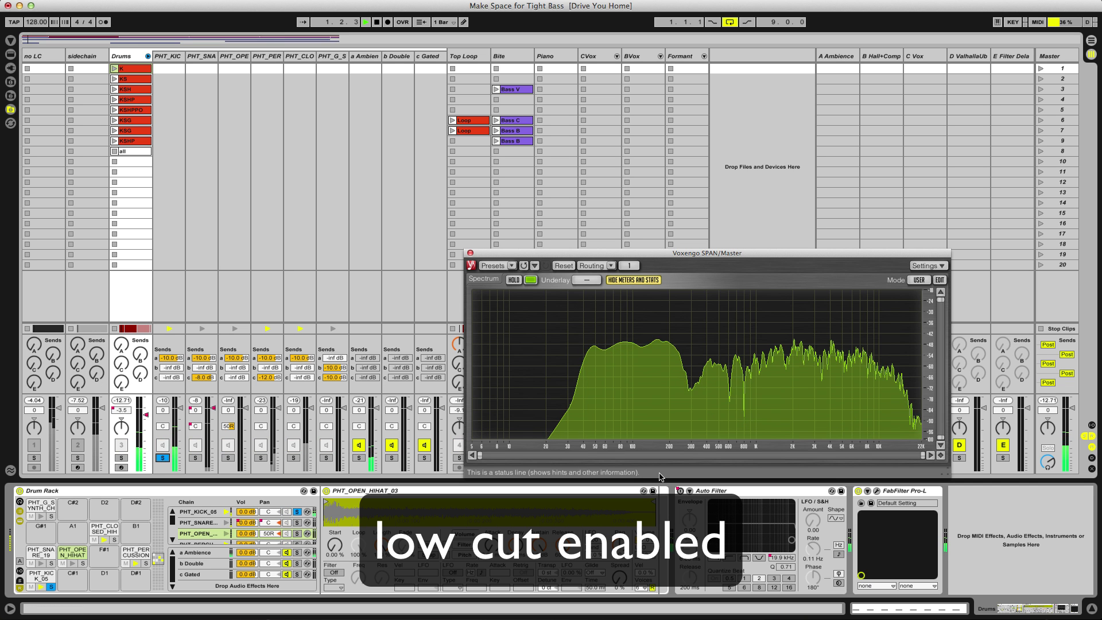
# Open the kick chain's Pro-Q and compare the sound with its 50 Hz low cut band bypassed and re-enabled, keeping the master spectrum visible
pyautogui.click(168, 56)
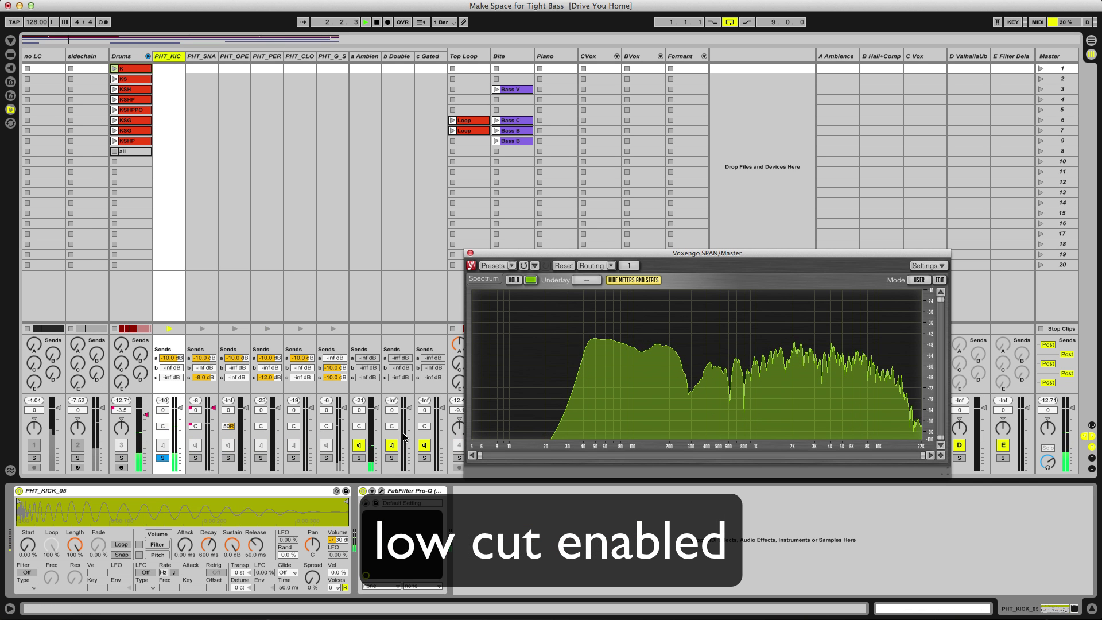
pyautogui.click(381, 491)
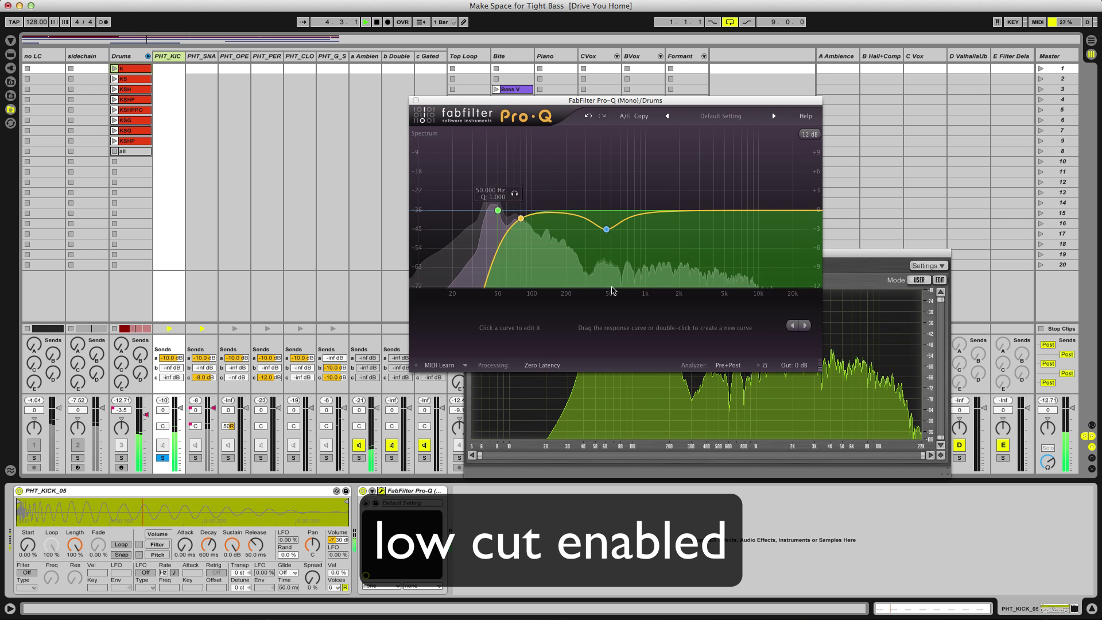
pyautogui.click(498, 210)
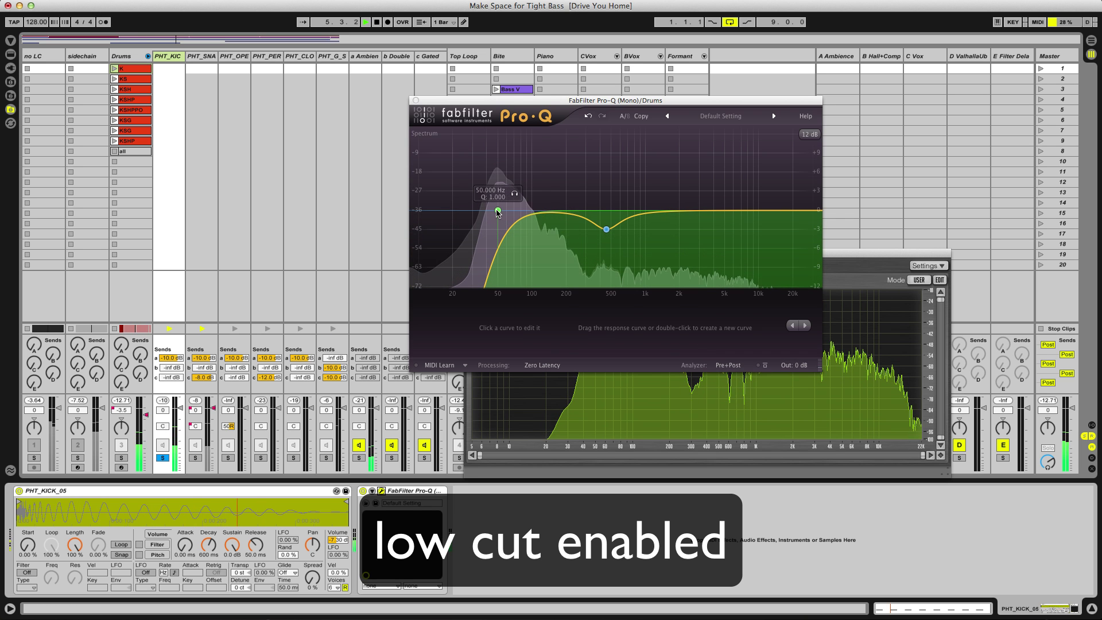
pyautogui.click(716, 326)
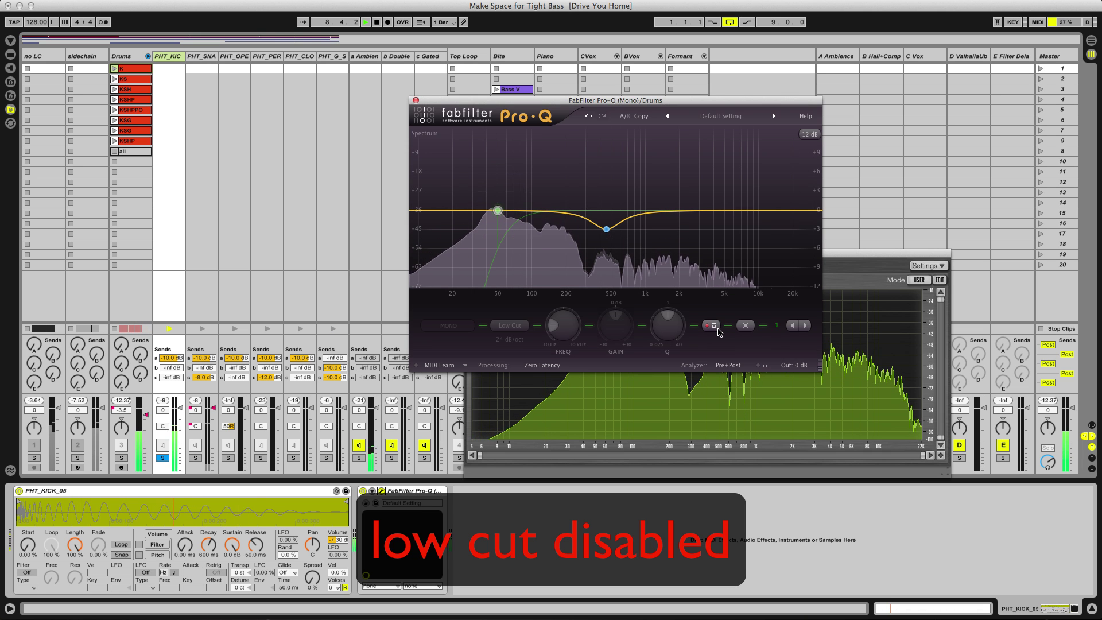
pyautogui.moveTo(593, 106); pyautogui.dragTo(213, 229)
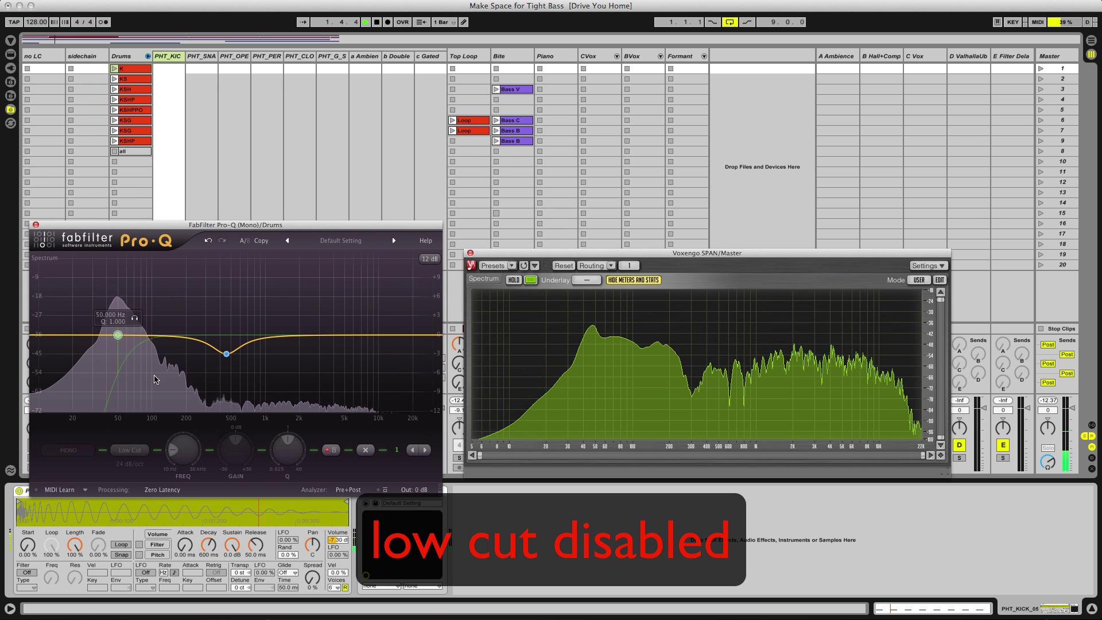
pyautogui.click(330, 450)
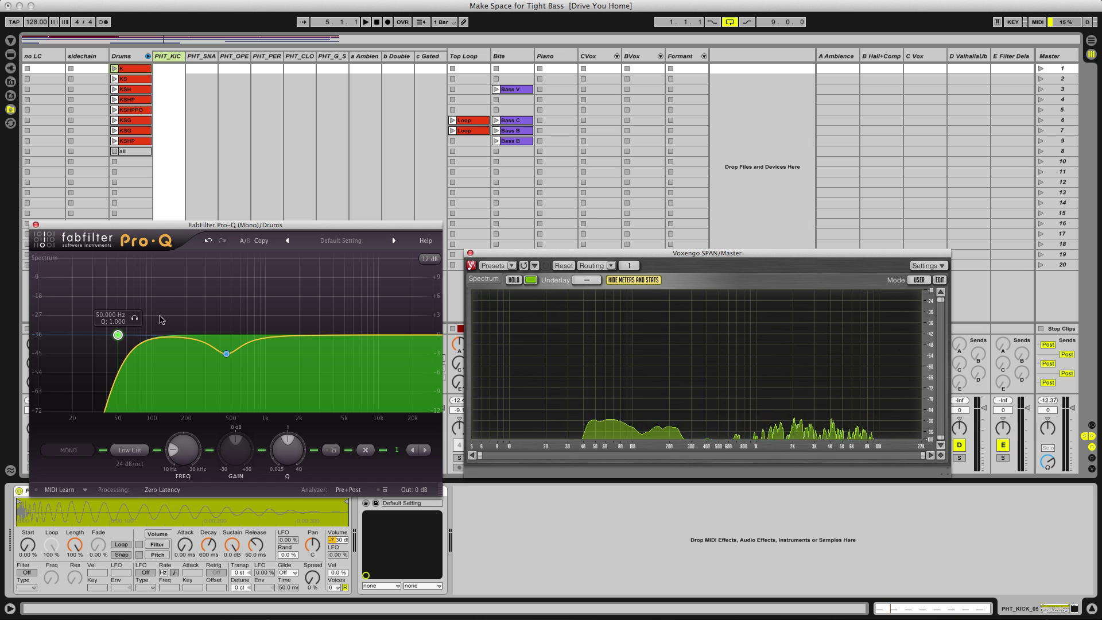
# Close the kick's Pro-Q window, unsolo the kick chain and return to Arrangement View
pyautogui.click(35, 225)
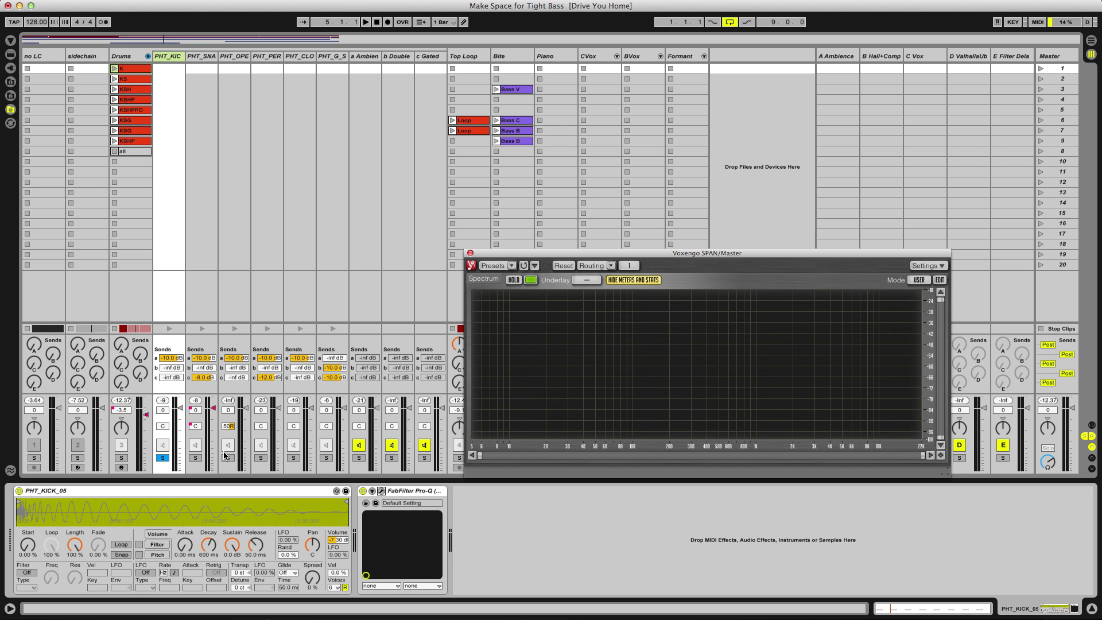
pyautogui.click(162, 458)
pyautogui.press('Tab')
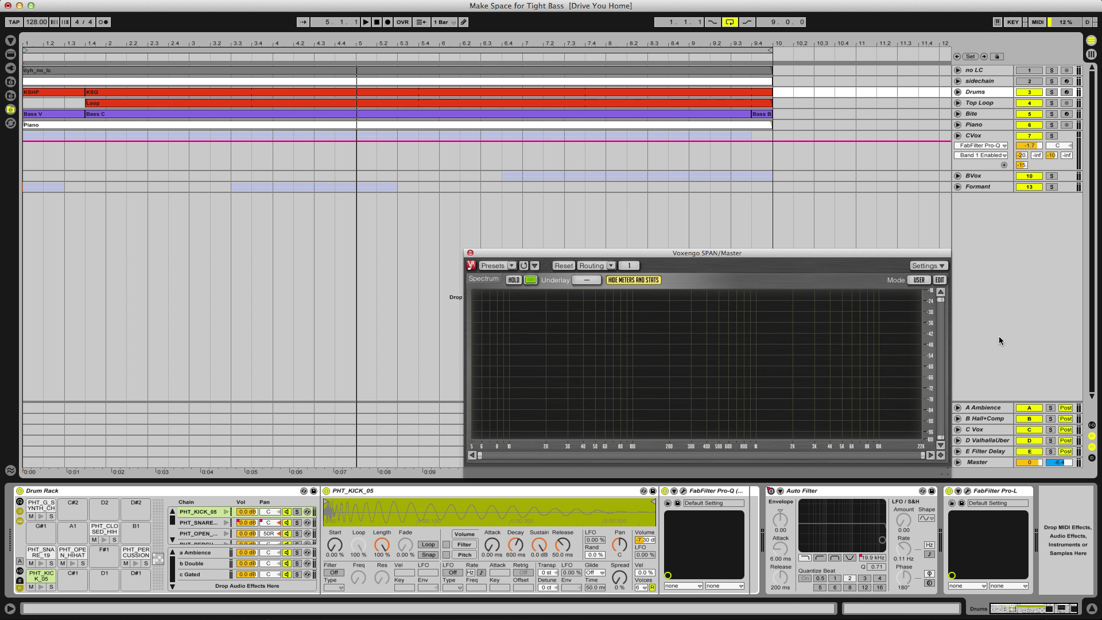
# Open the Pro-Q on the A Ambience return, examine its low cut band's frequency and Q, and close the window
pyautogui.click(986, 409)
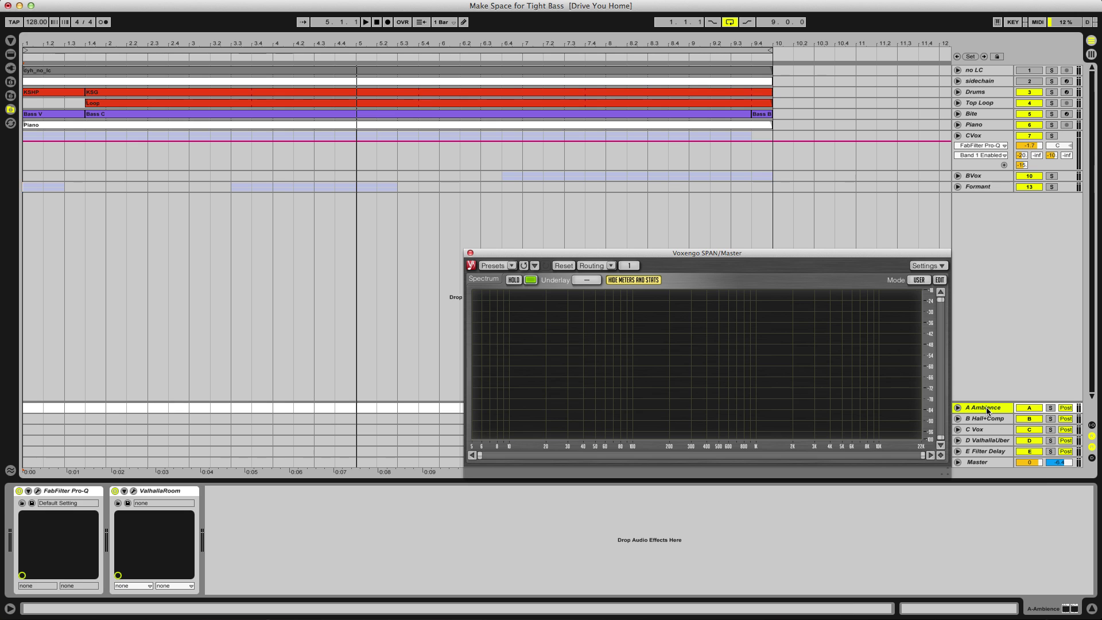
pyautogui.click(37, 492)
pyautogui.moveTo(271, 333); pyautogui.dragTo(203, 334)
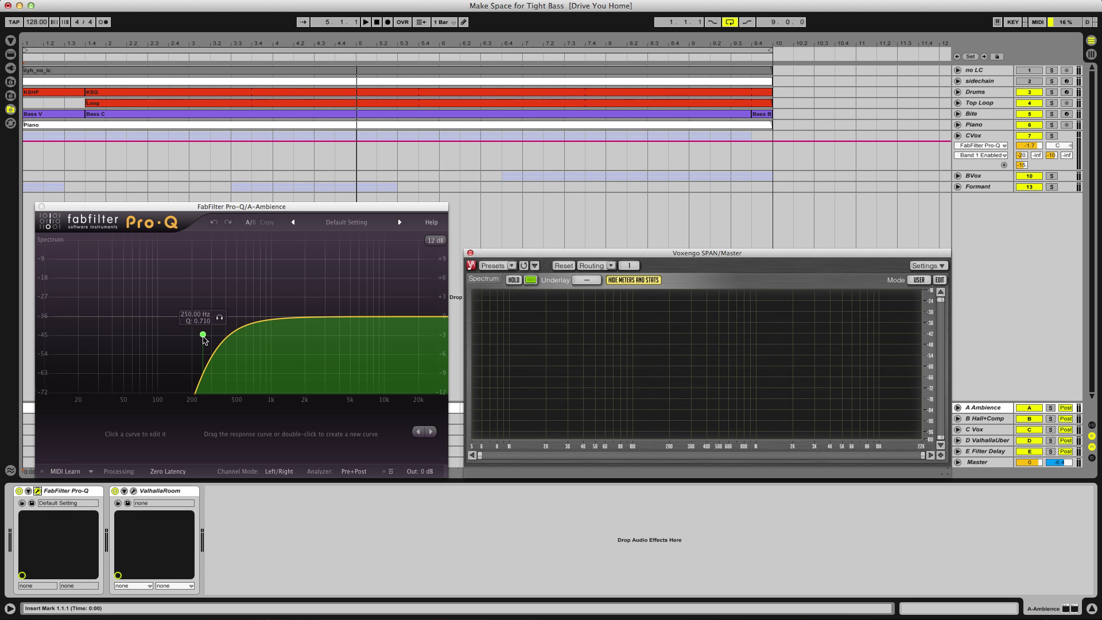
pyautogui.click(203, 336)
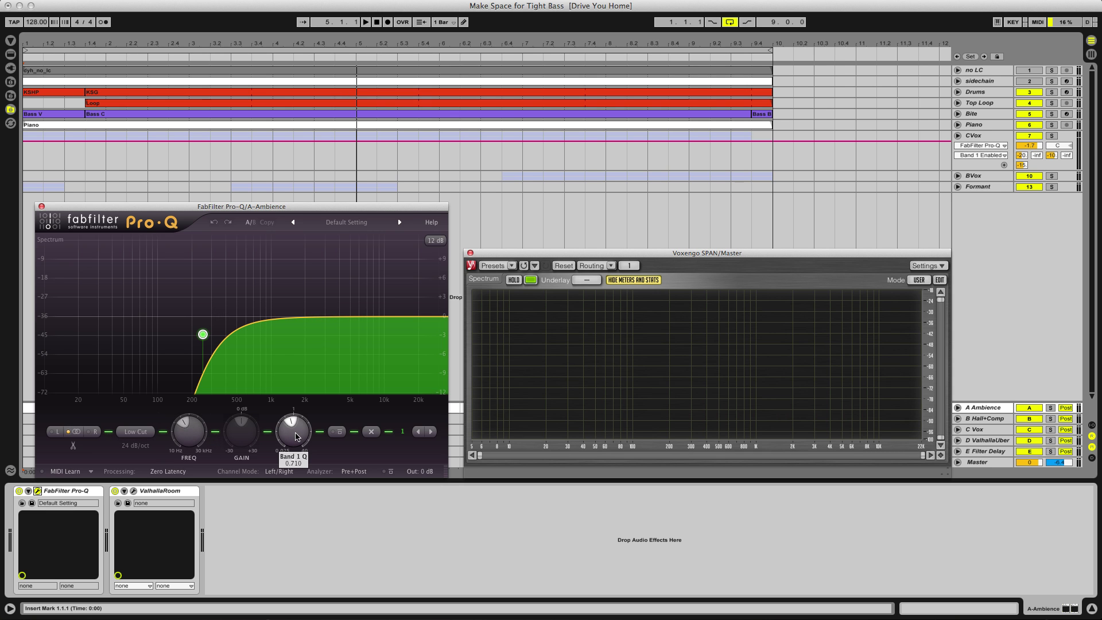
pyautogui.moveTo(296, 436)
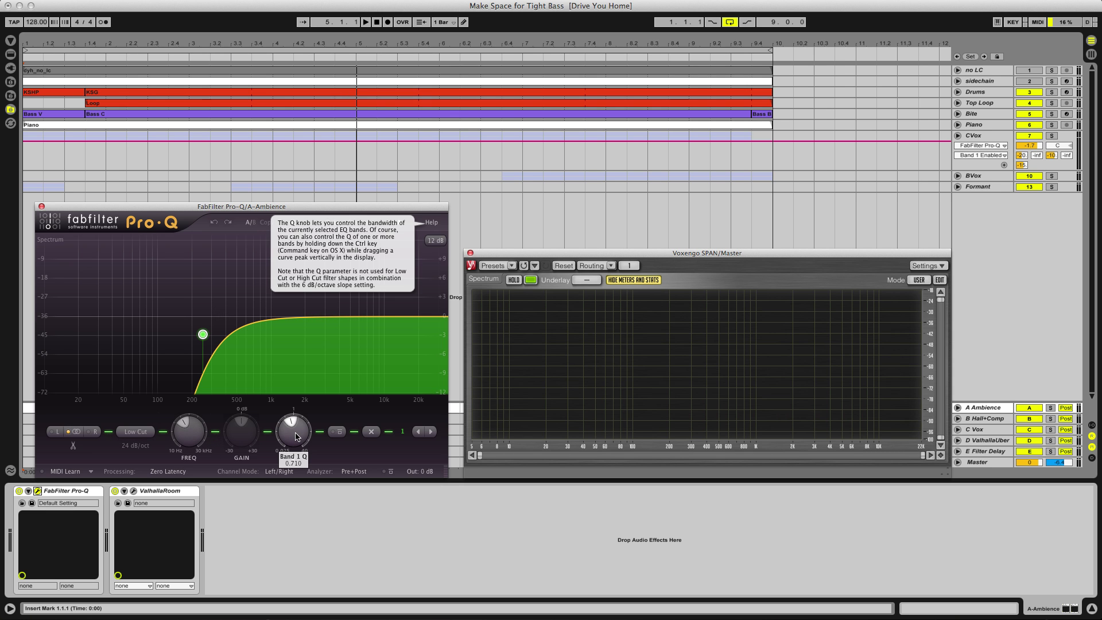
pyautogui.click(41, 207)
pyautogui.click(179, 492)
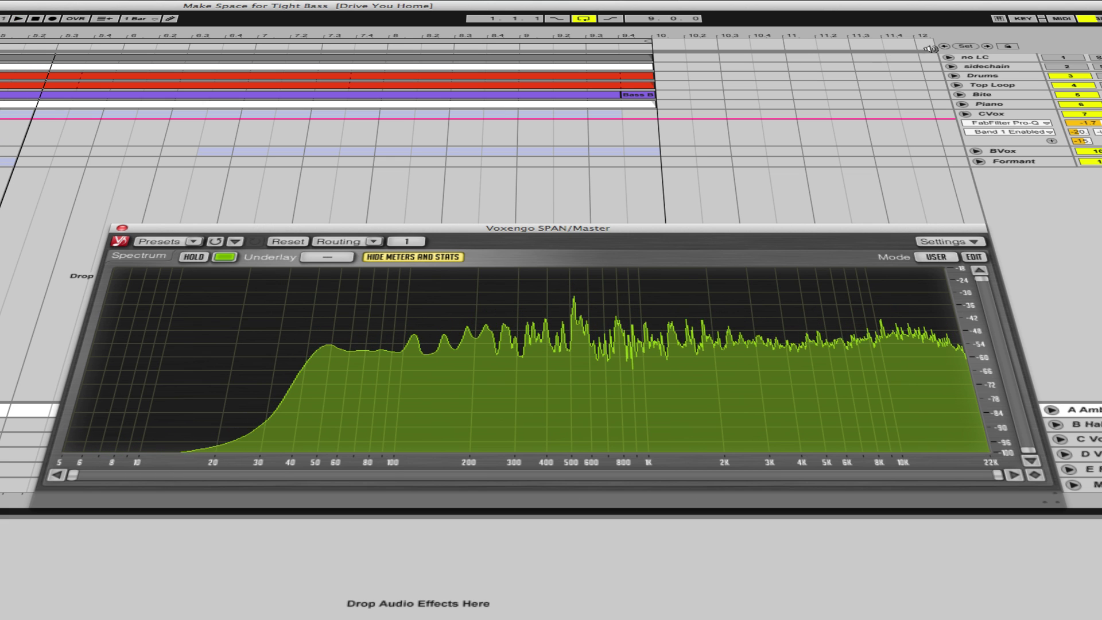
# Solo the no LC track to hear the version without low cuts
pyautogui.click(1097, 57)
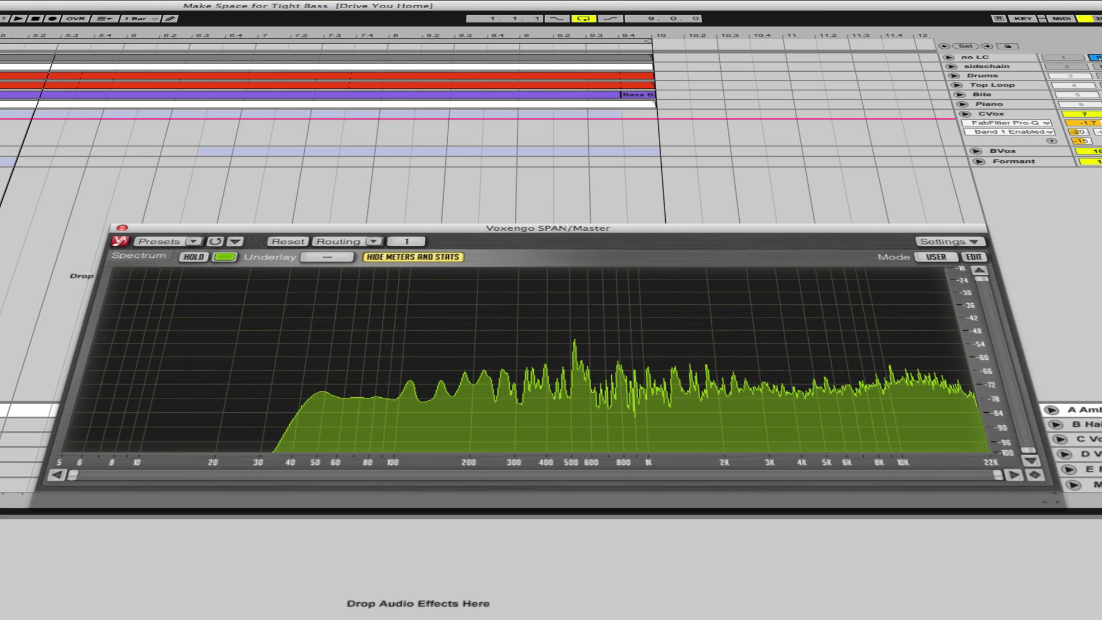